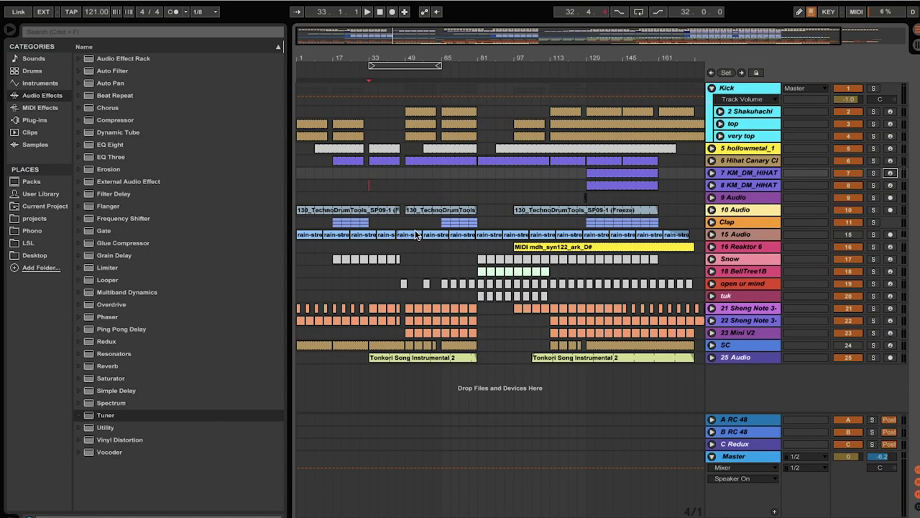
Solo the 21 Sheng Note 3 track and play it from bar 49
key(space)
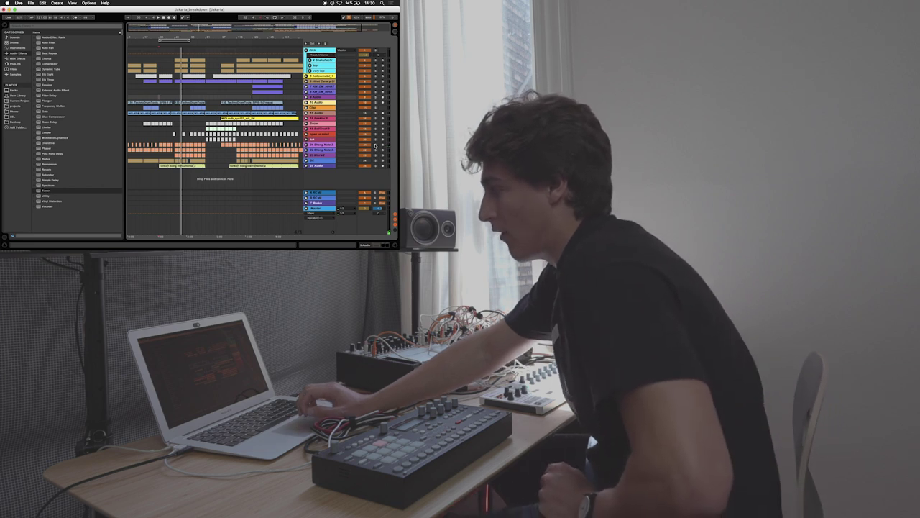
click(376, 145)
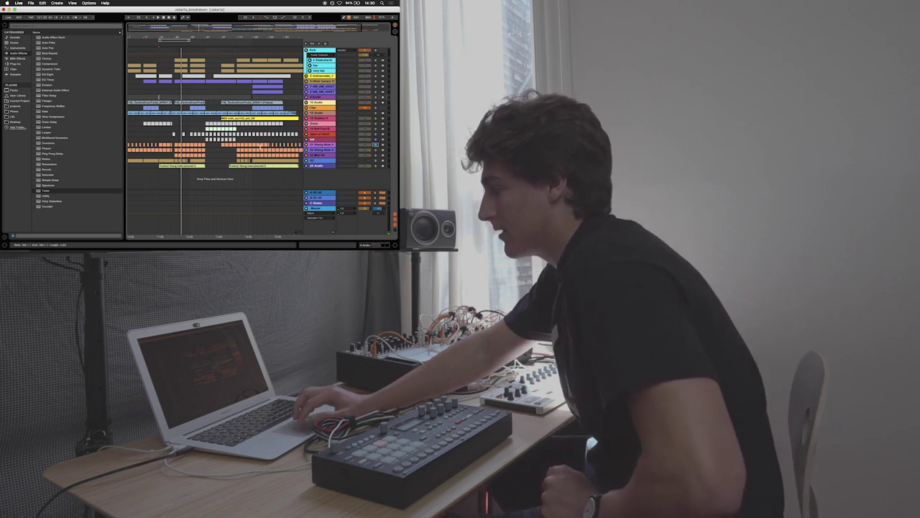
click(175, 140)
key(space)
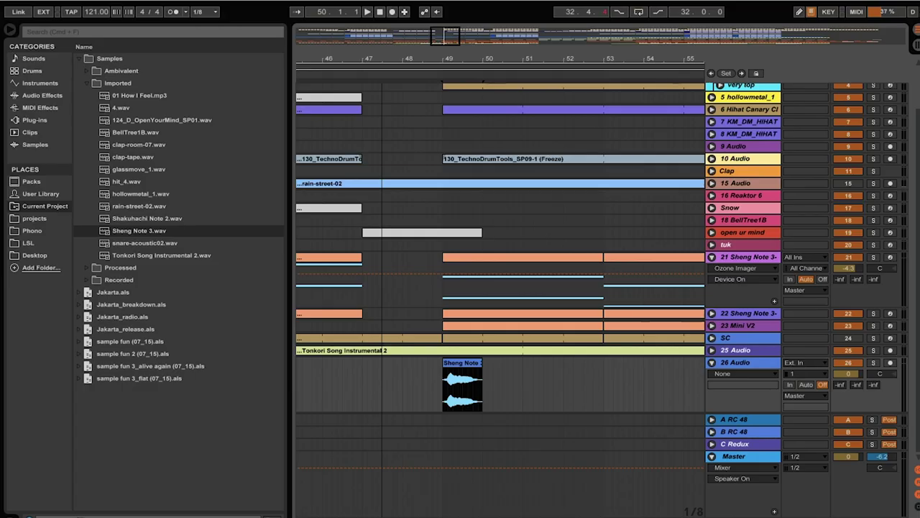
Place the Sheng Note 3.wav sample on a new audio track at bar 49
drag(389, 59, 324, 97)
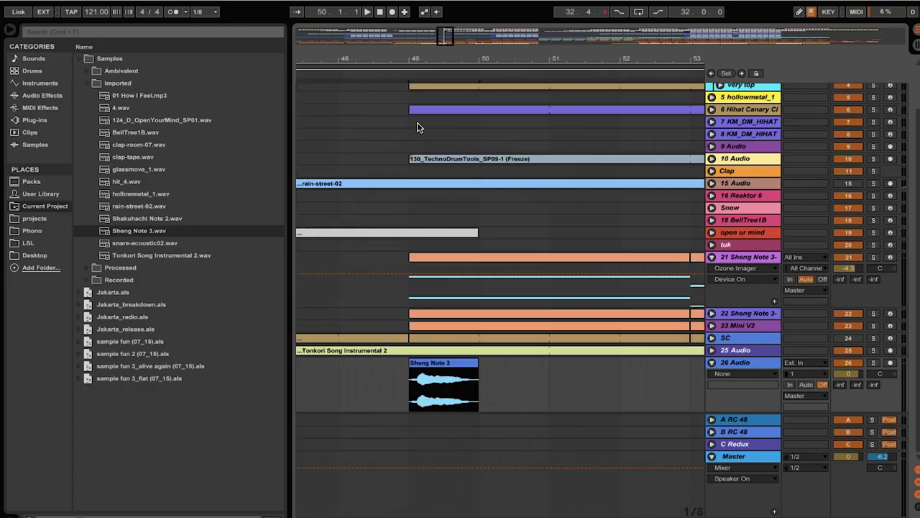
drag(432, 56, 432, 129)
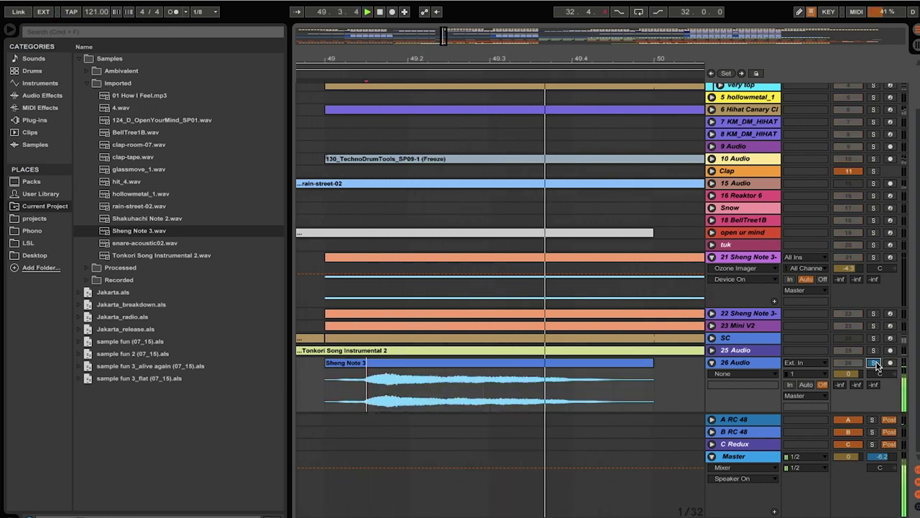
Split out a short slice of the Sheng Note 3 clip's sustain on the 26 Audio track and reverse it
drag(408, 395, 461, 394)
drag(407, 388, 436, 390)
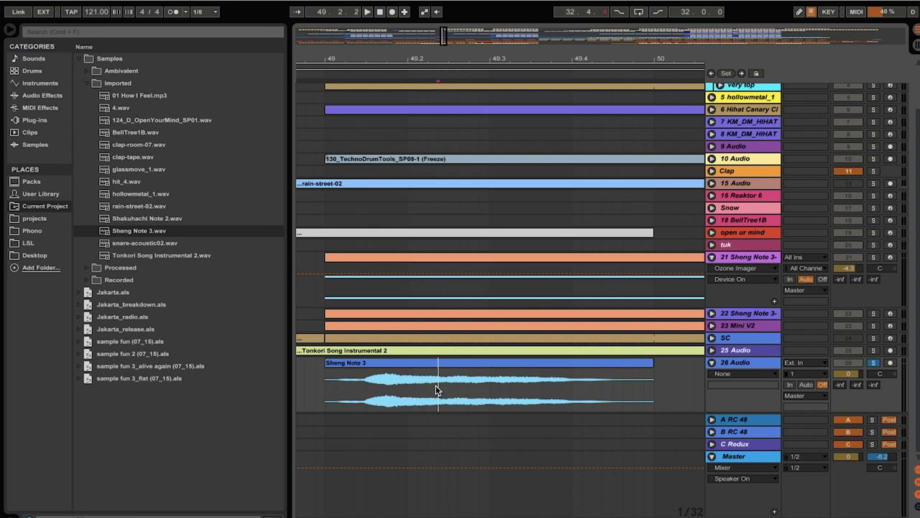
drag(438, 390, 469, 392)
key(ctrl+e)
double_click(451, 351)
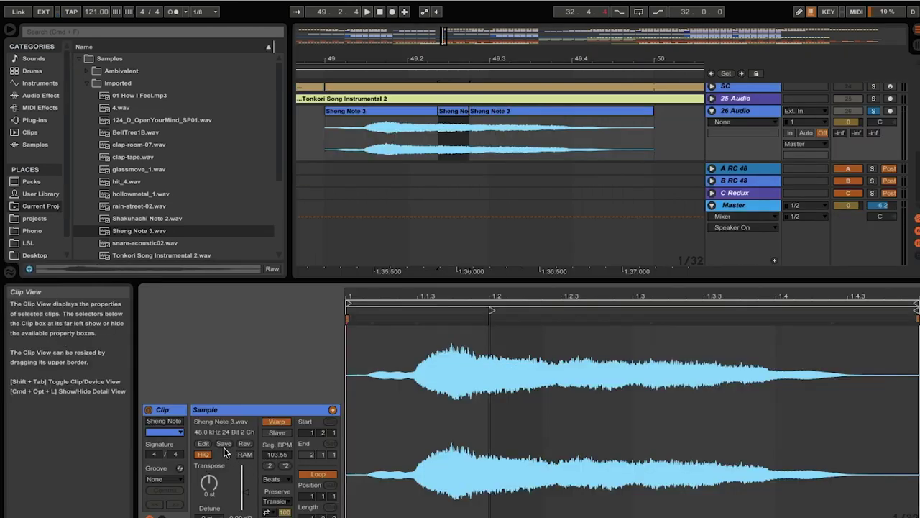
click(245, 444)
key(super+alt+l)
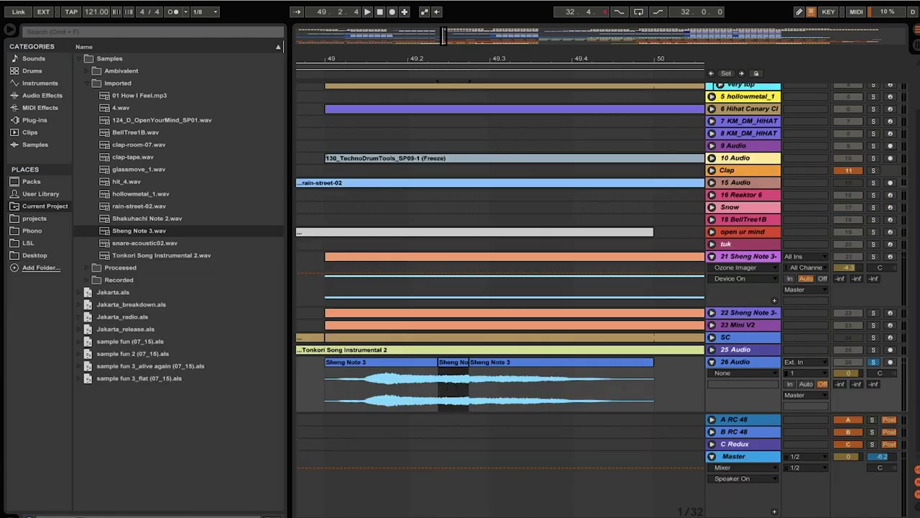
Duplicate the forward and reversed slice pair repeatedly along the 26 Audio track until it runs past bar 50
drag(407, 397, 468, 397)
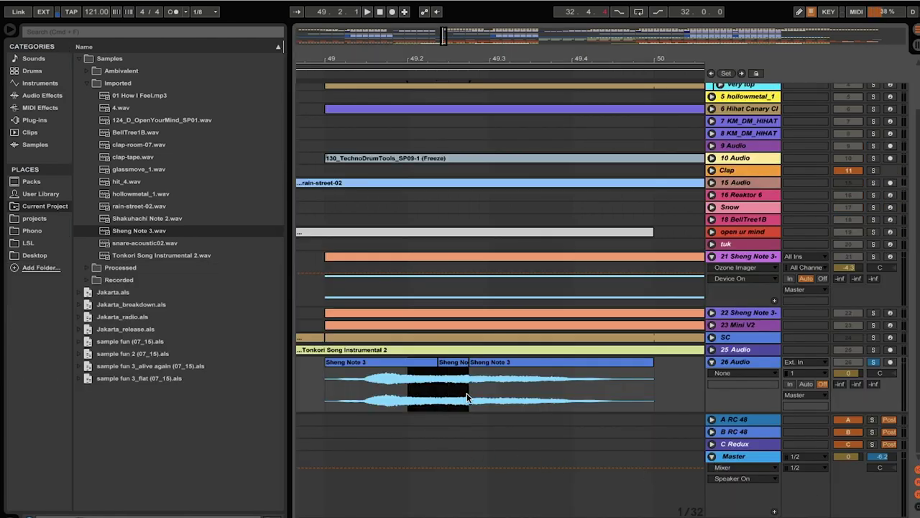
key(super+d)
key(super+d)
key(super+d)
key(super+d)
key(super+d)
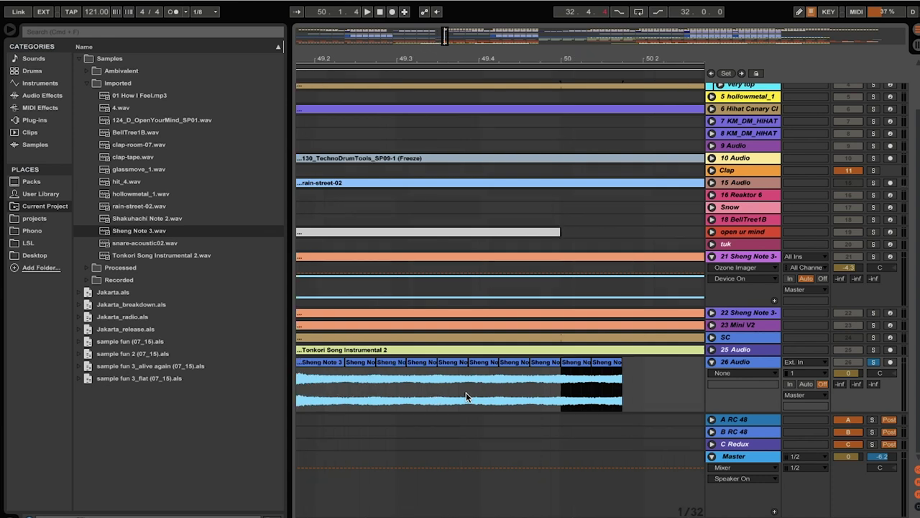
Play the extended Sheng note from its attack to hear the joins between the slices
click(414, 388)
scroll(414, 388, right, 5)
scroll(414, 388, left, 4)
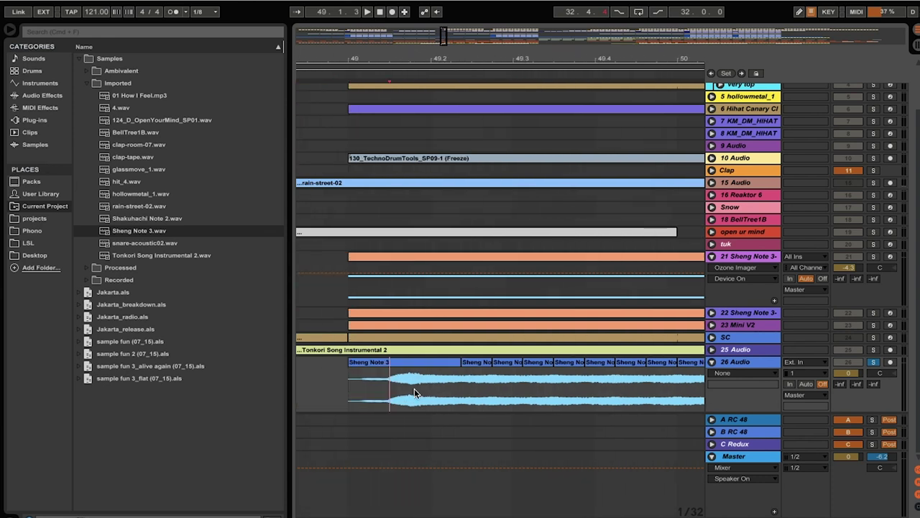
scroll(414, 388, right, 1)
key(space)
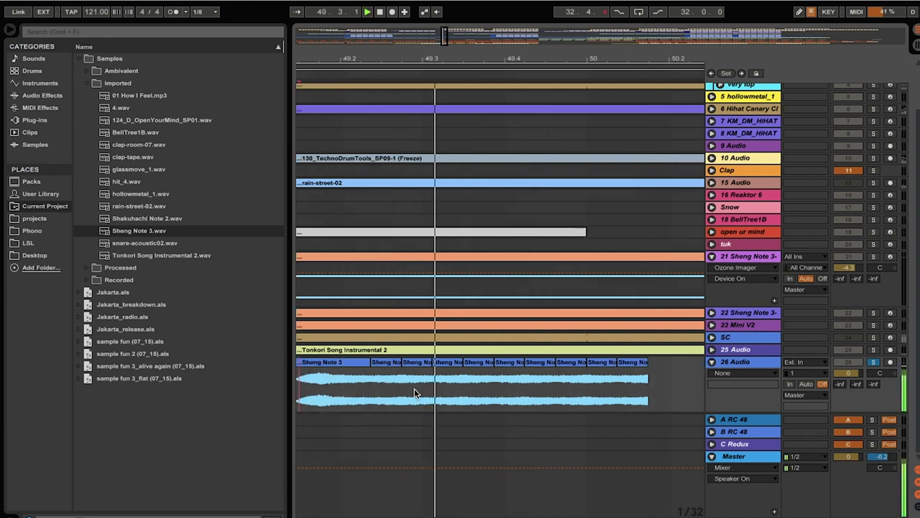
scroll(525, 364, left, 2)
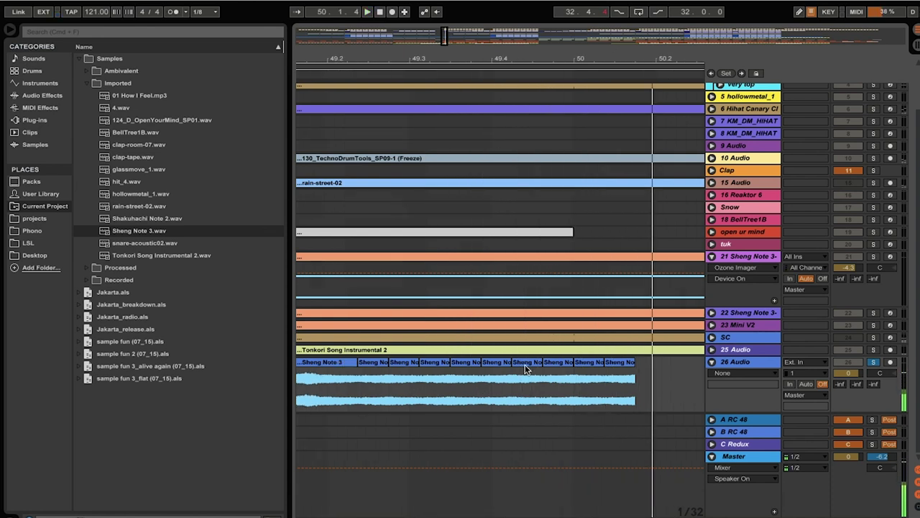
Show the fades on the 26 Audio track and crossfade the first three joins between the slices
click(741, 369)
click(741, 382)
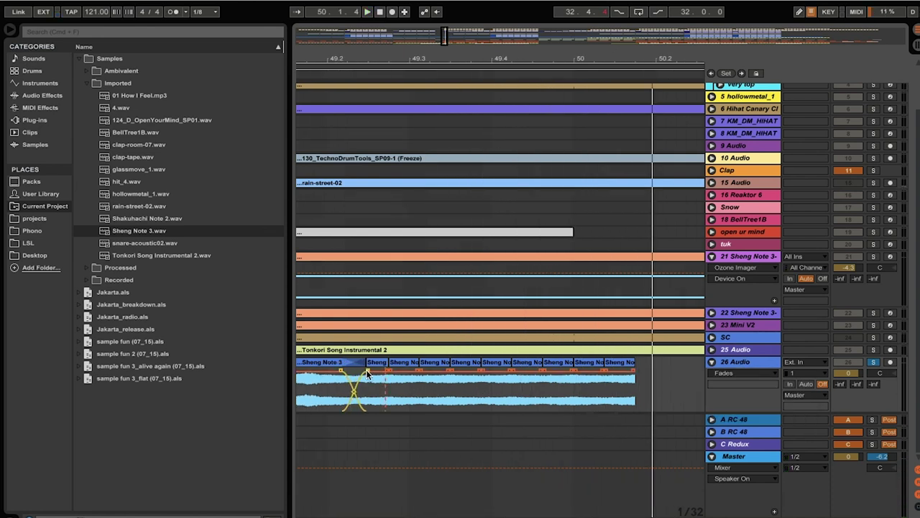
drag(387, 370, 403, 370)
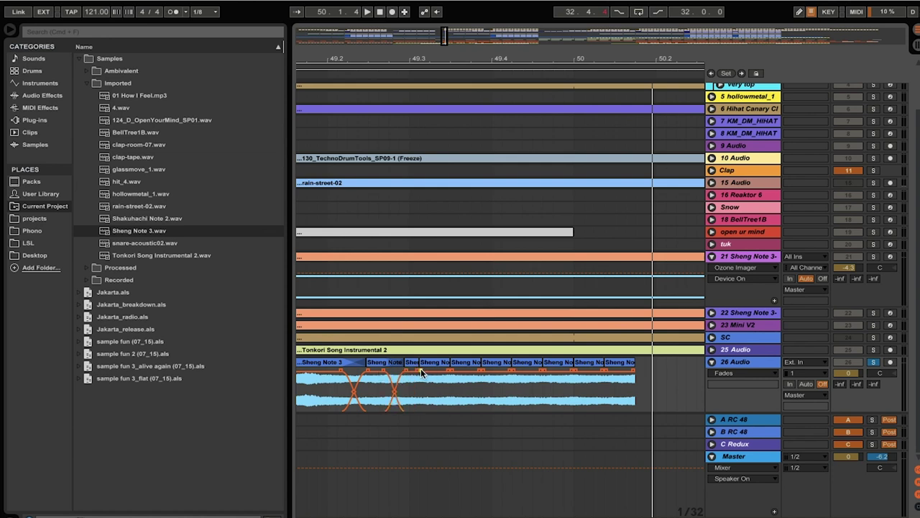
drag(421, 370, 437, 370)
Play the crossfaded slices from the attack of the first Sheng Note 3 clip
scroll(425, 391, left, 5)
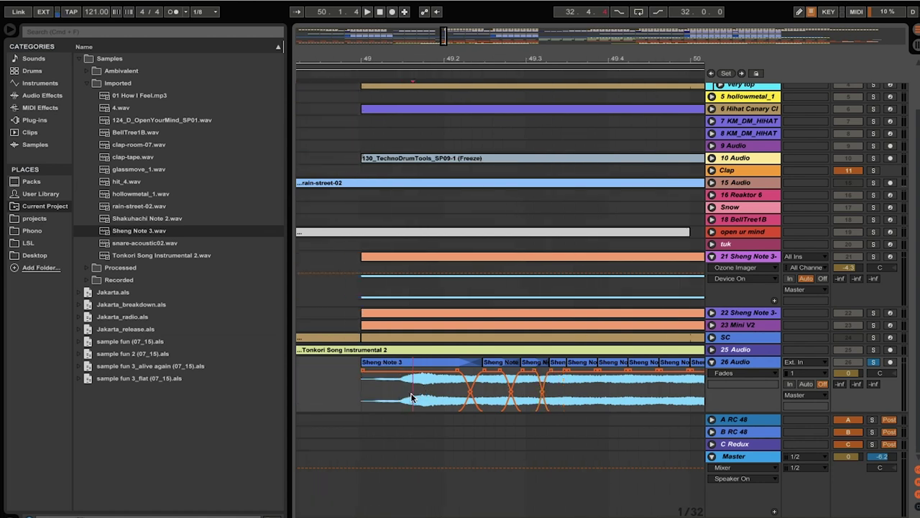
click(411, 395)
key(space)
scroll(411, 395, right, 4)
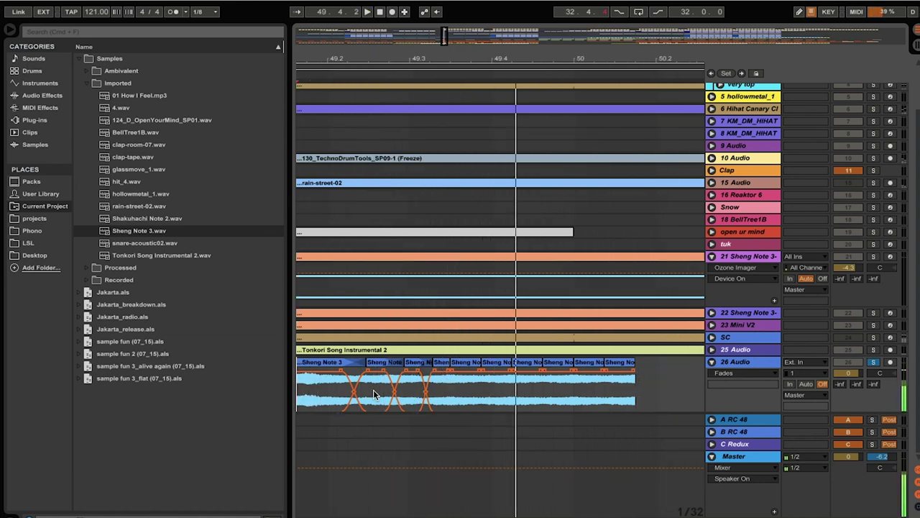
Duplicate the crossfaded slices along the 26 Audio track and consolidate the stretch from the note's attack to past bar 50 into one clip
drag(335, 395, 426, 394)
key(super+d)
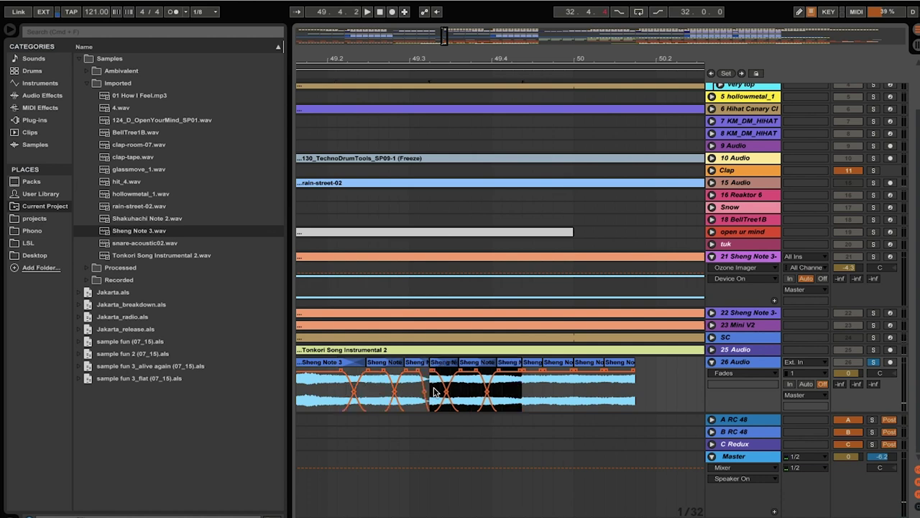
click(431, 373)
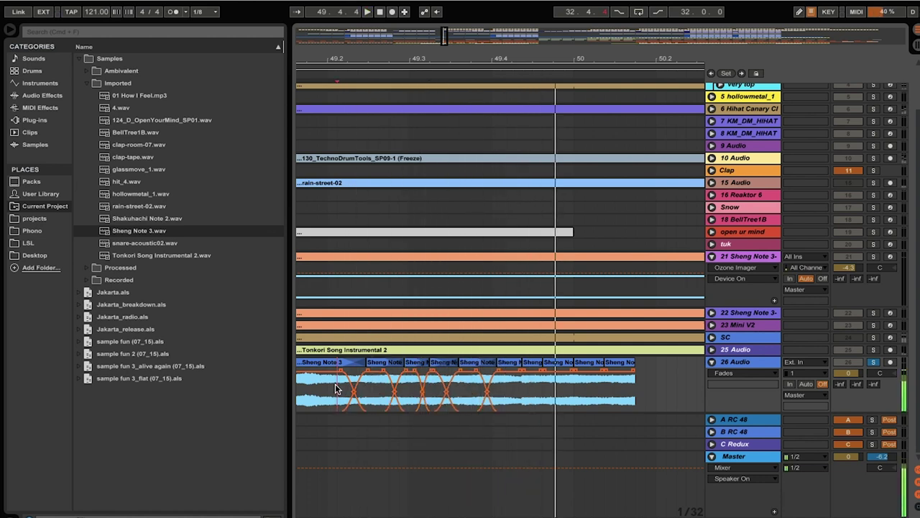
drag(429, 389, 522, 394)
key(super+d)
scroll(525, 391, left, 3)
drag(667, 398, 315, 395)
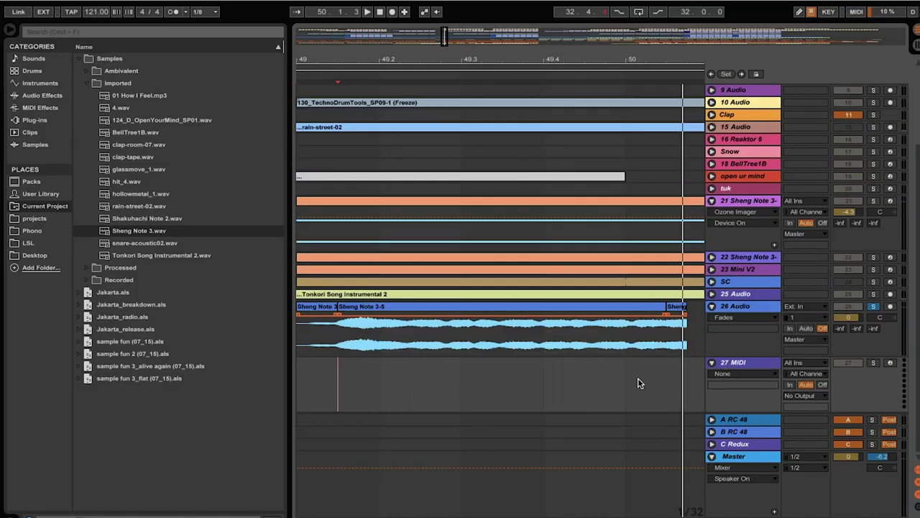
Load Simpler with the consolidated Sheng clip on the new MIDI track 27, solo the track and play notes on it
click(43, 82)
drag(108, 108, 396, 453)
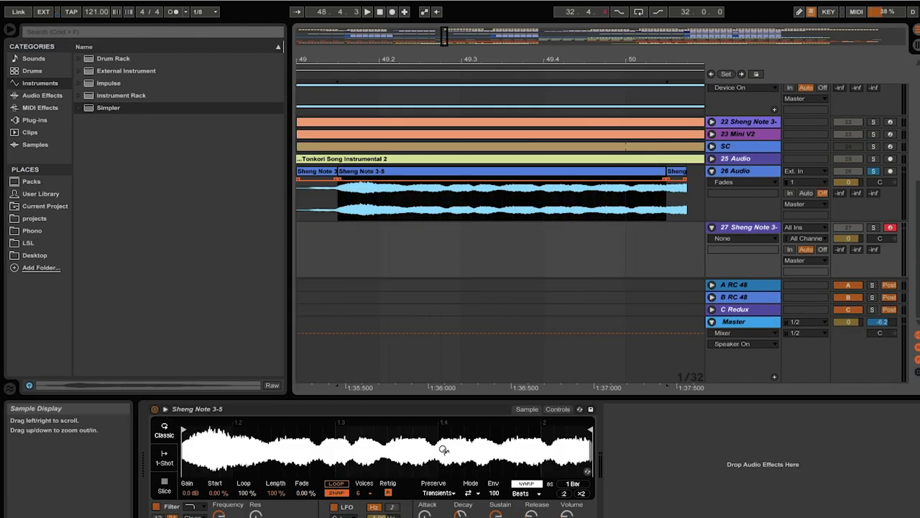
click(875, 228)
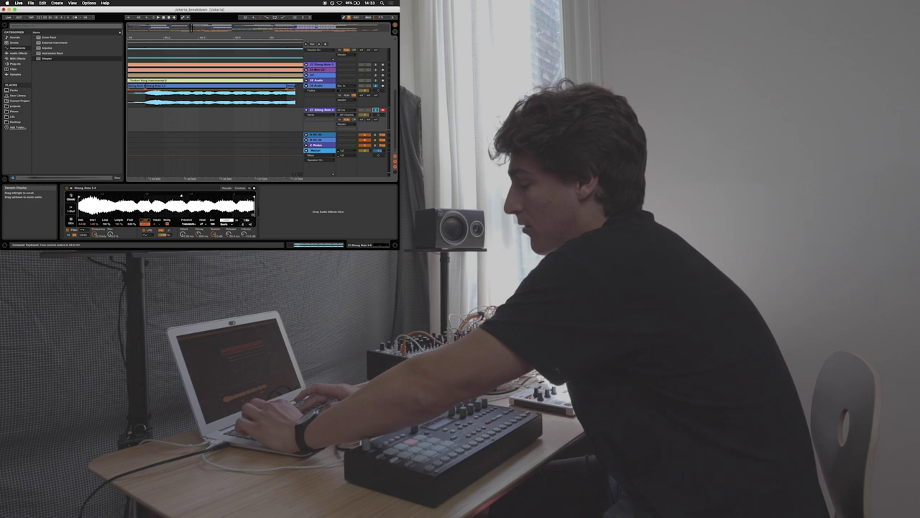
key(a)
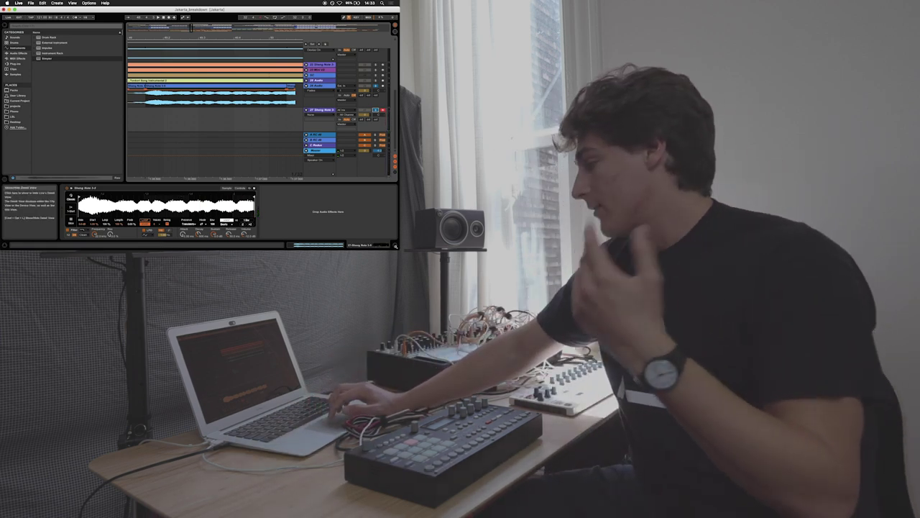
Hide the device view and remove the demonstration tracks 26 and 27
click(395, 246)
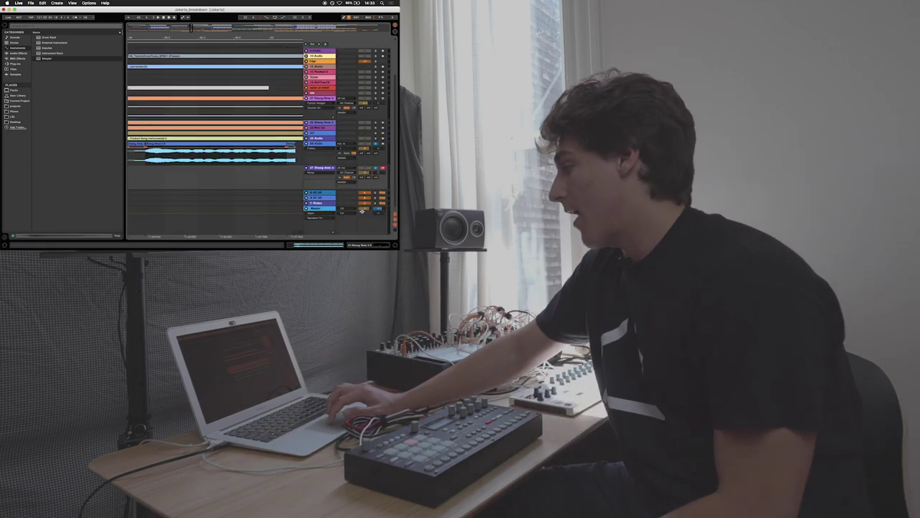
click(320, 146)
Examine the notes of the 21 Sheng Note 3 MIDI clips at bars 49 and 53 while playing them
scroll(319, 146, up, 5)
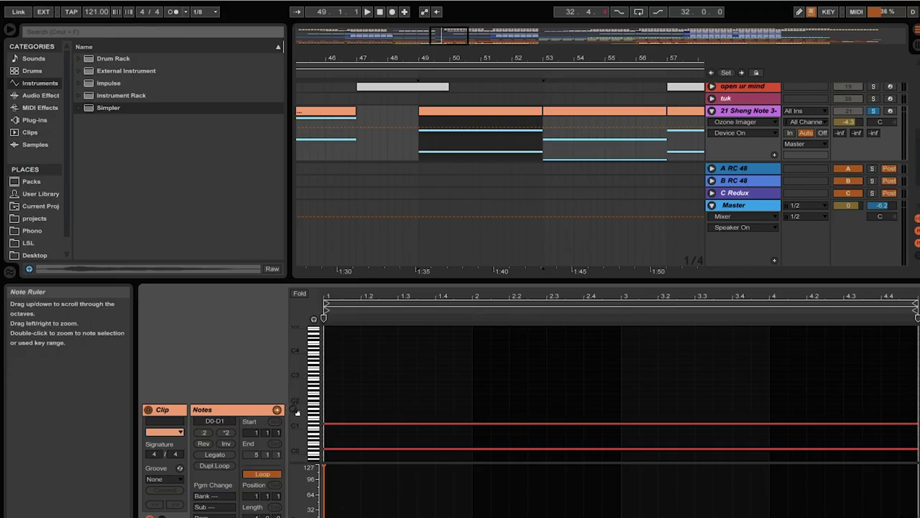
drag(296, 440, 293, 348)
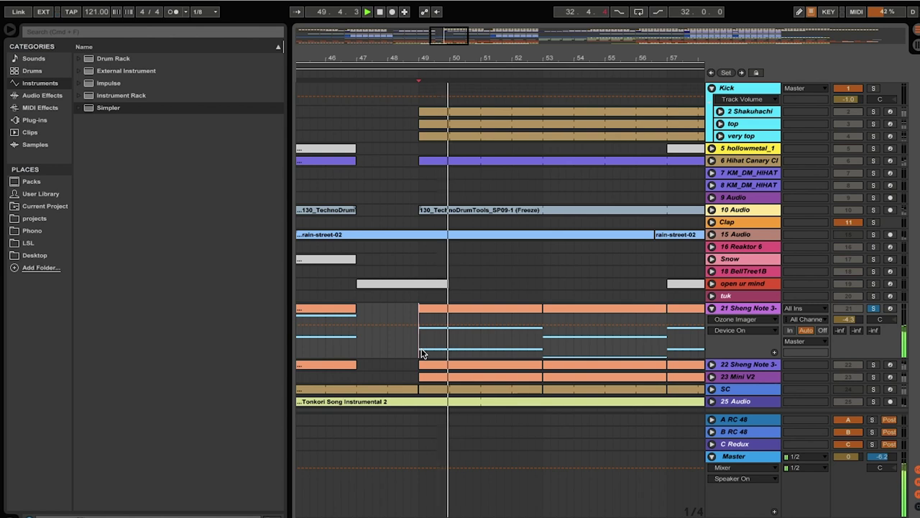
click(546, 351)
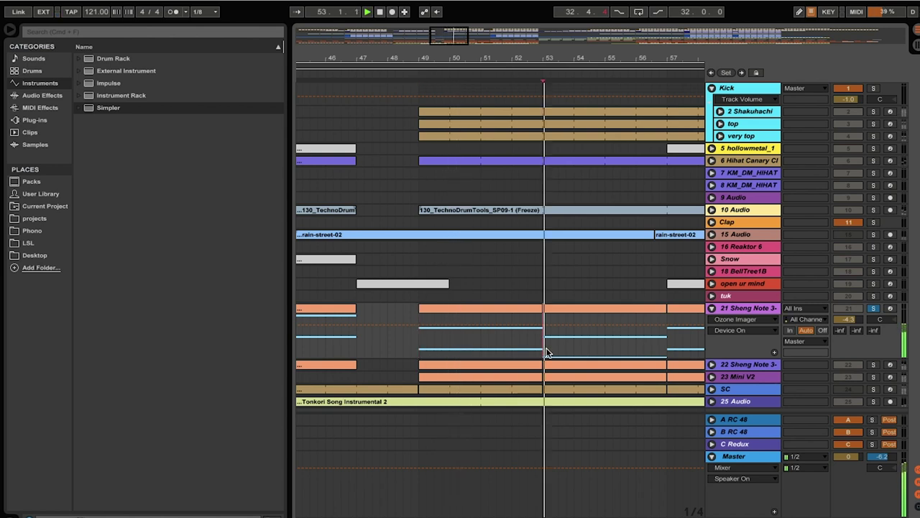
double_click(592, 309)
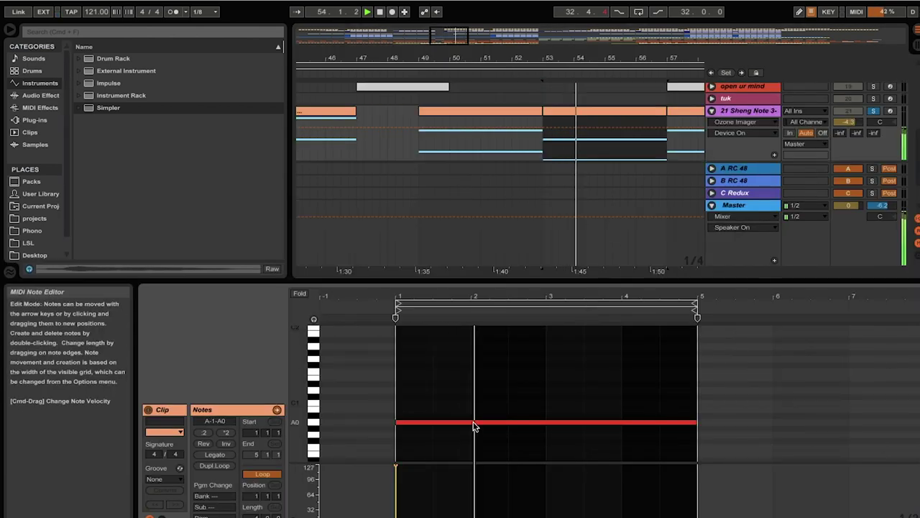
key(super+alt+l)
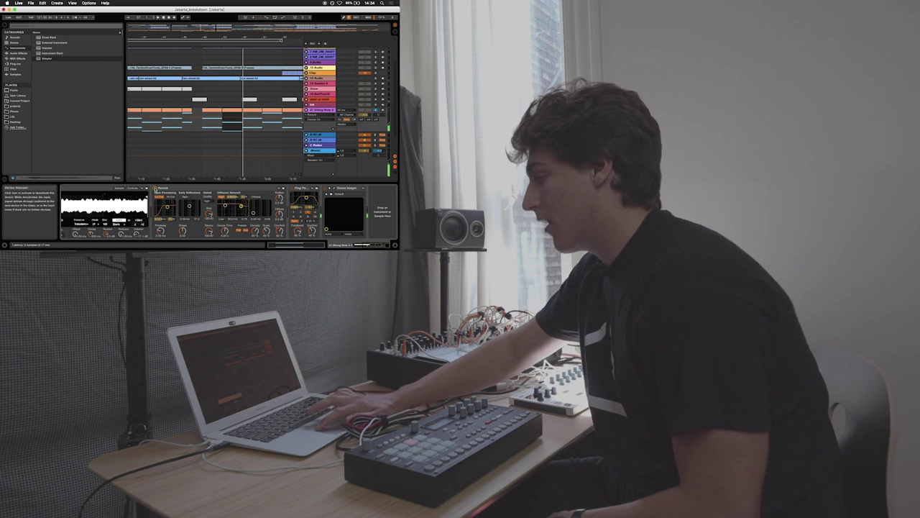
Deactivate Reverb, Ping Pong Delay and Ozone Imager on the 21 Sheng Note 3 track and play it from bar 49
click(292, 188)
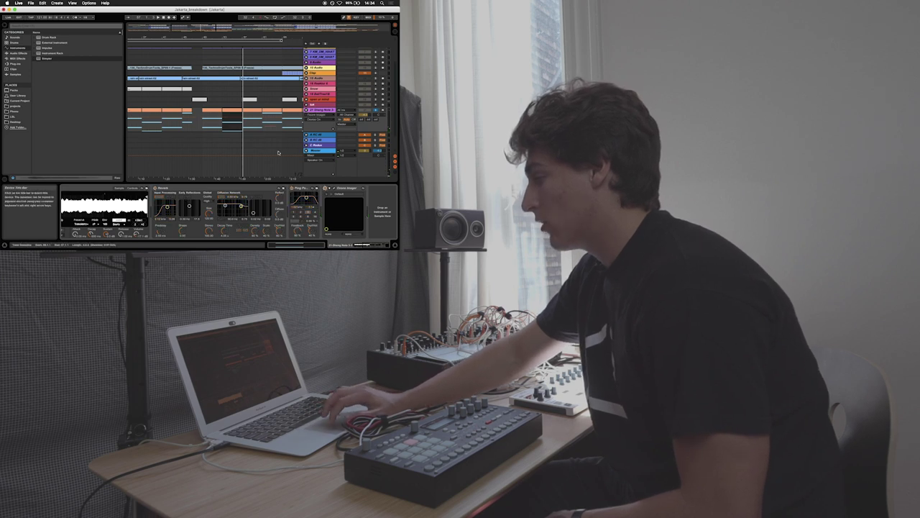
click(204, 120)
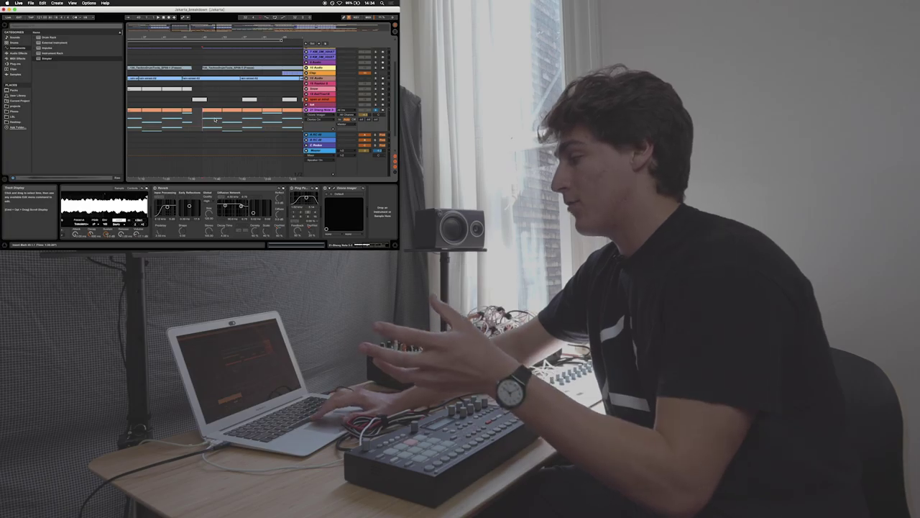
key(space)
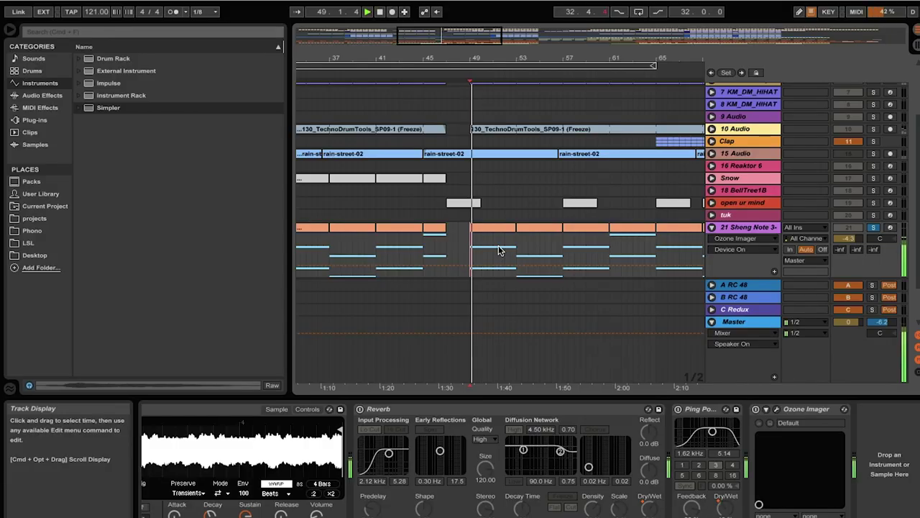
Reactivate Reverb, Ping Pong Delay and Ozone Imager one after another, playing the track from bar 49 to compare
click(360, 410)
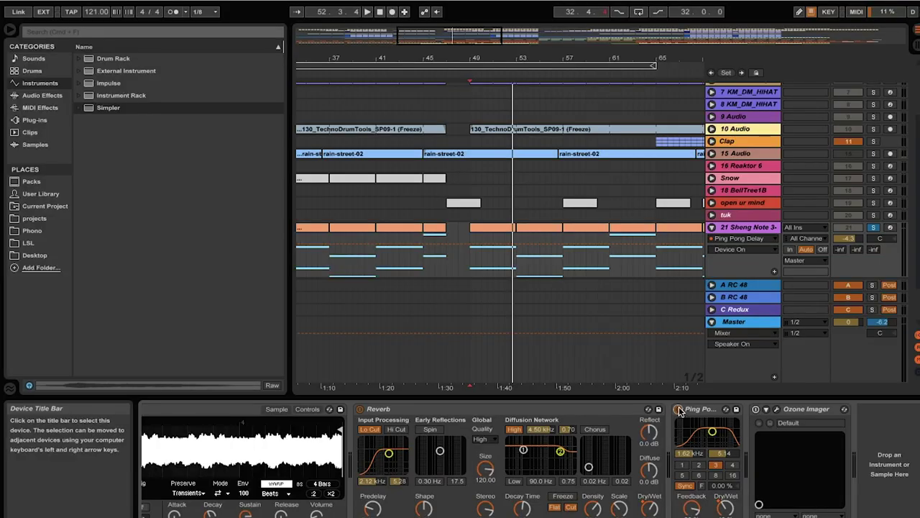
key(space)
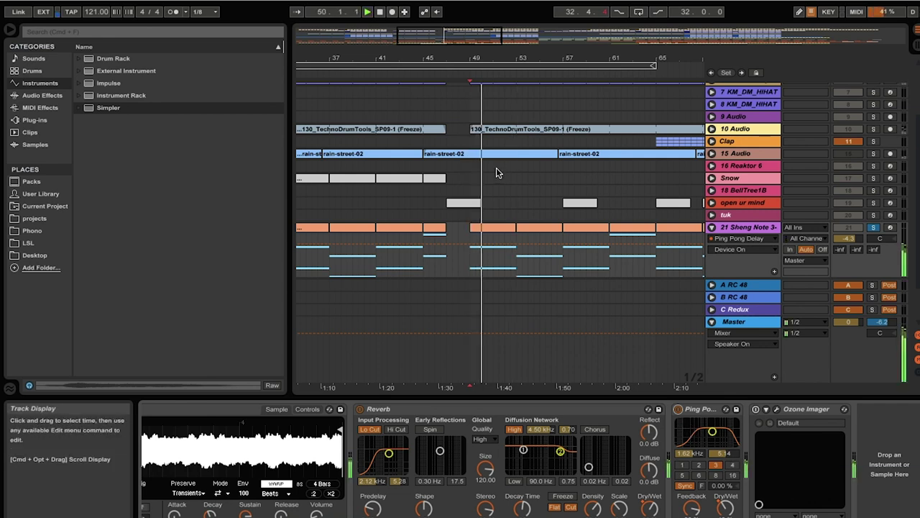
click(757, 416)
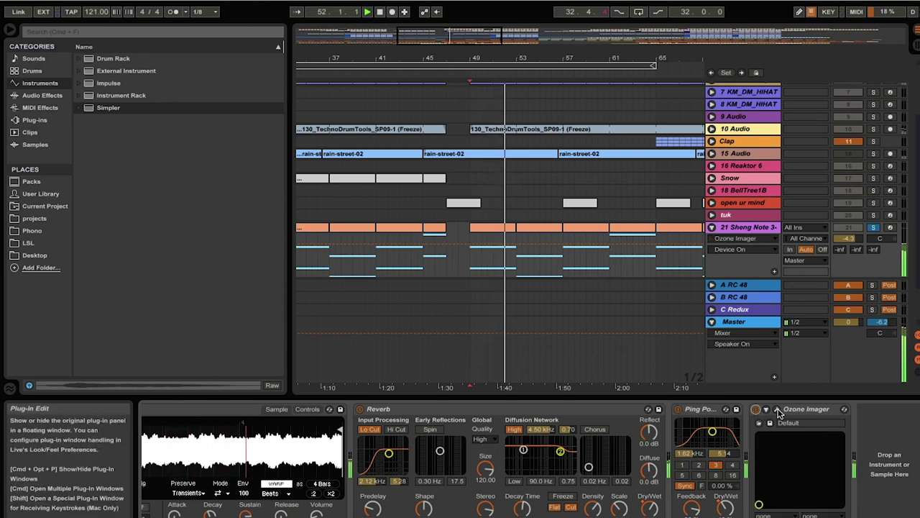
Show the Ozone Imager plug-in window, and examine the notes of the 22 Sheng Note 3 MIDI clip at bar 49
click(777, 411)
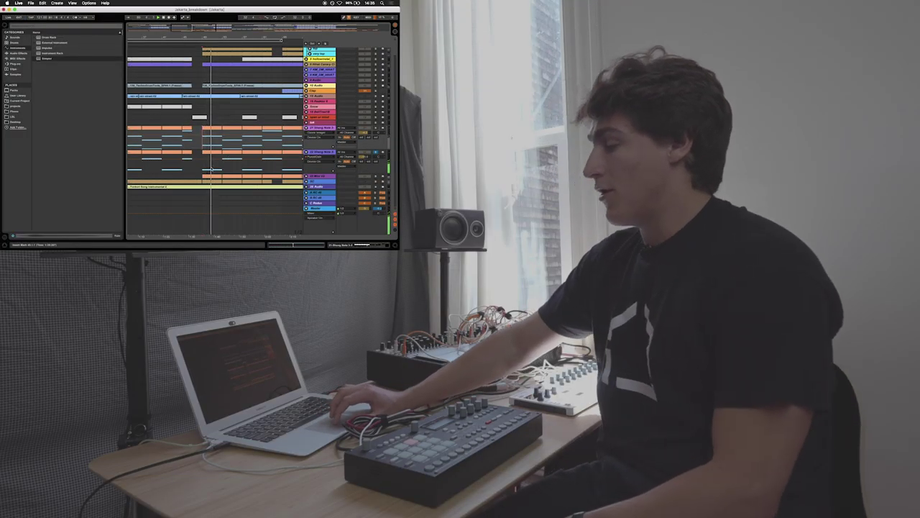
click(215, 162)
double_click(214, 161)
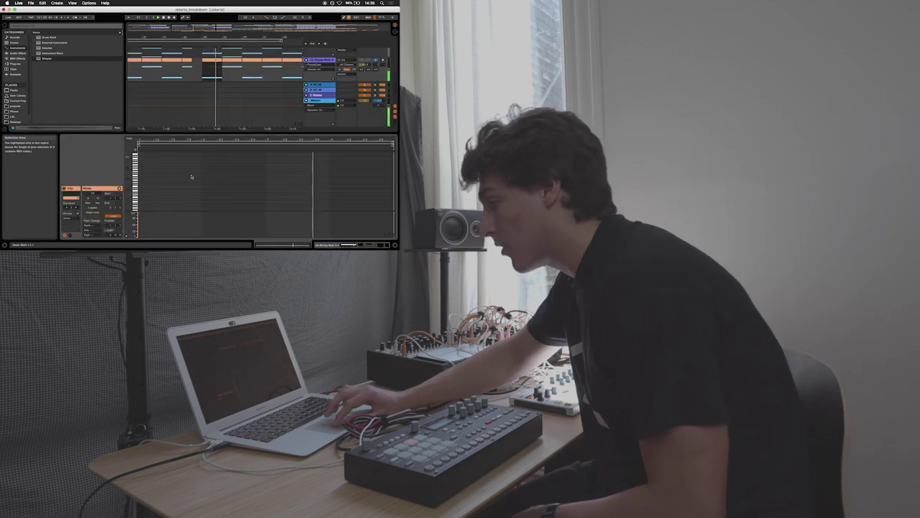
drag(130, 188, 140, 174)
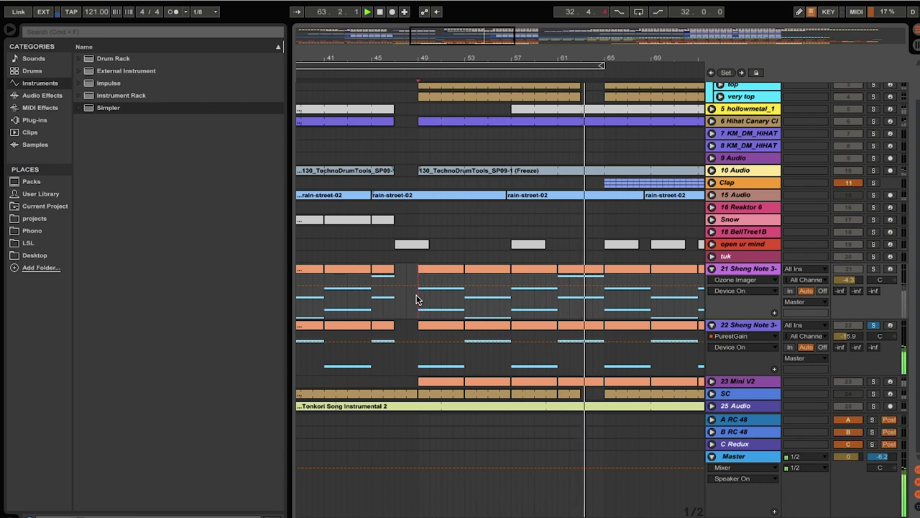
Solo 21 Sheng Note 3 to compare it with 22 Sheng Note 3, and return the playback position to bar 49
click(874, 269)
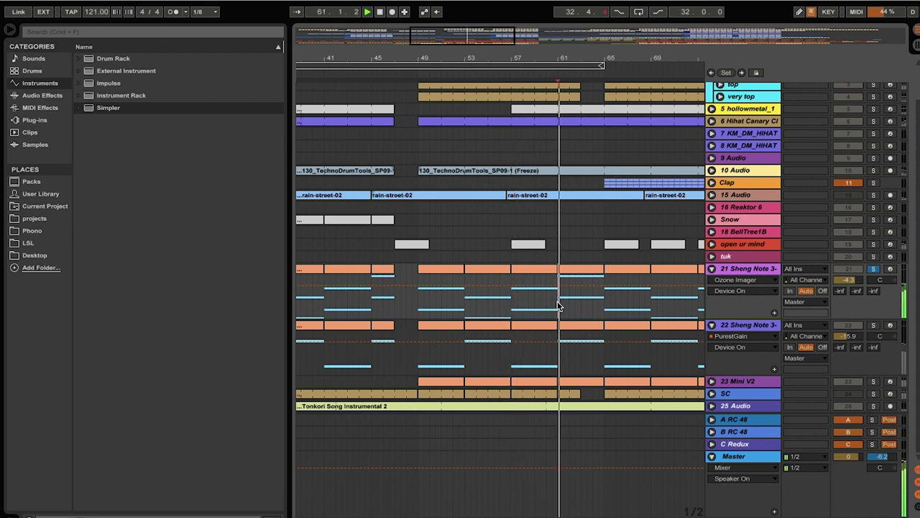
click(413, 359)
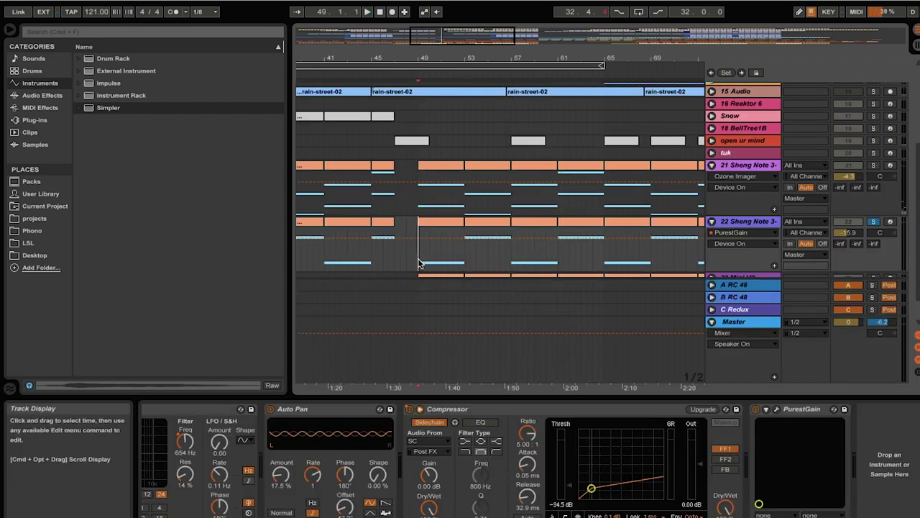
Bypass and reactivate the sidechain Compressor on 22 Sheng Note 3 to compare the sound, and inspect its SC source track
click(410, 411)
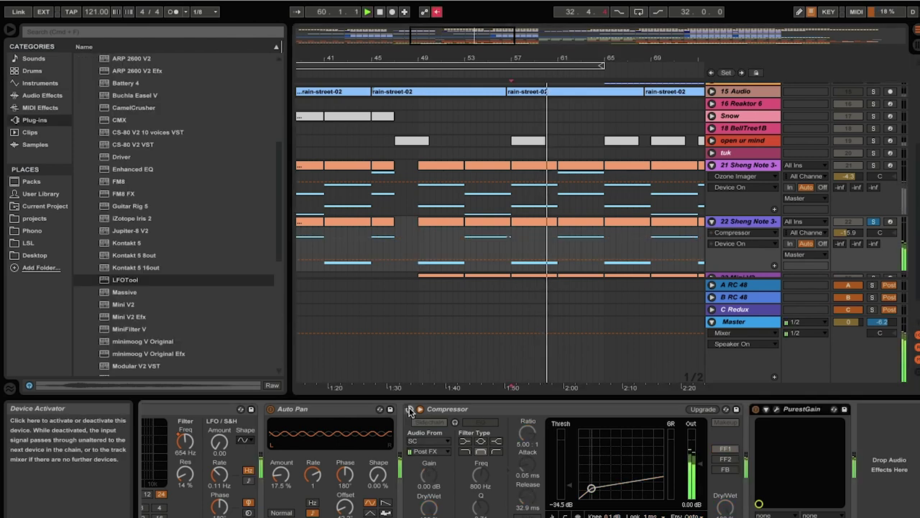
scroll(496, 237, down, 3)
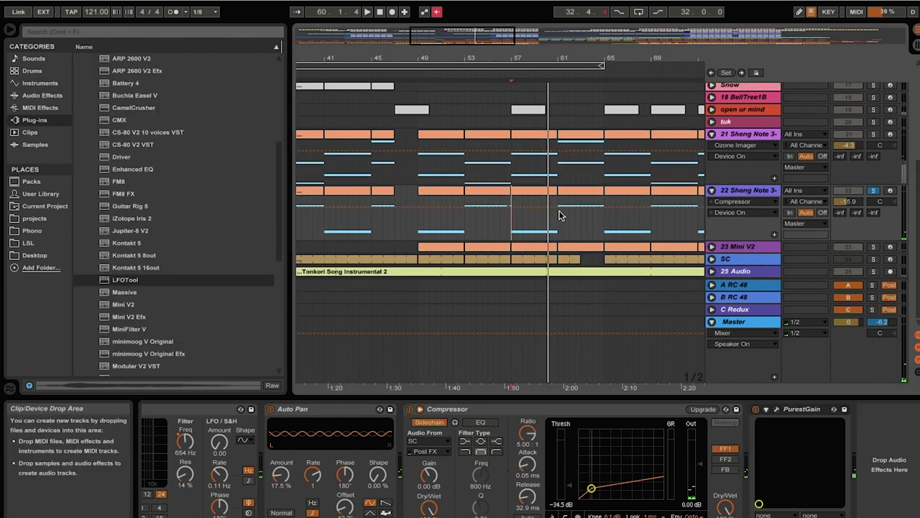
click(712, 259)
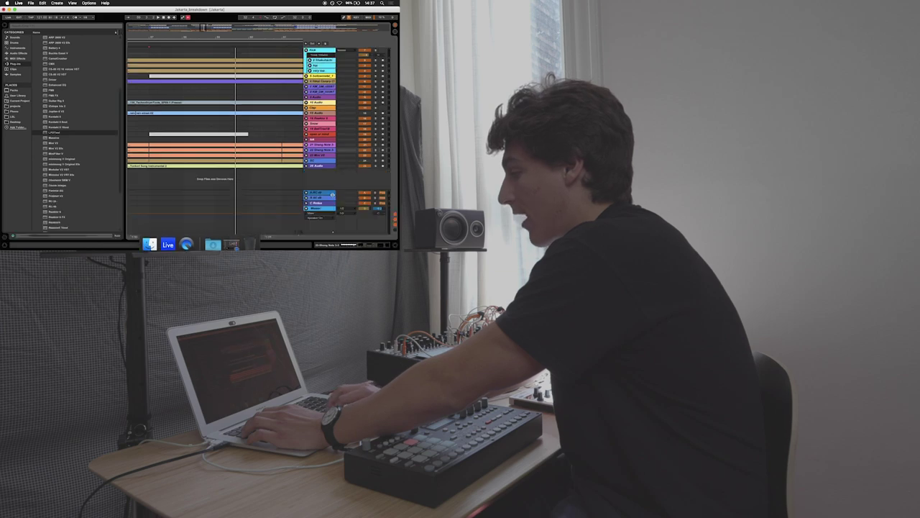
Unfold the 23 Mini V2 track, show its devices, and view the Mini V2 synth in its plug-in window before closing it
click(307, 156)
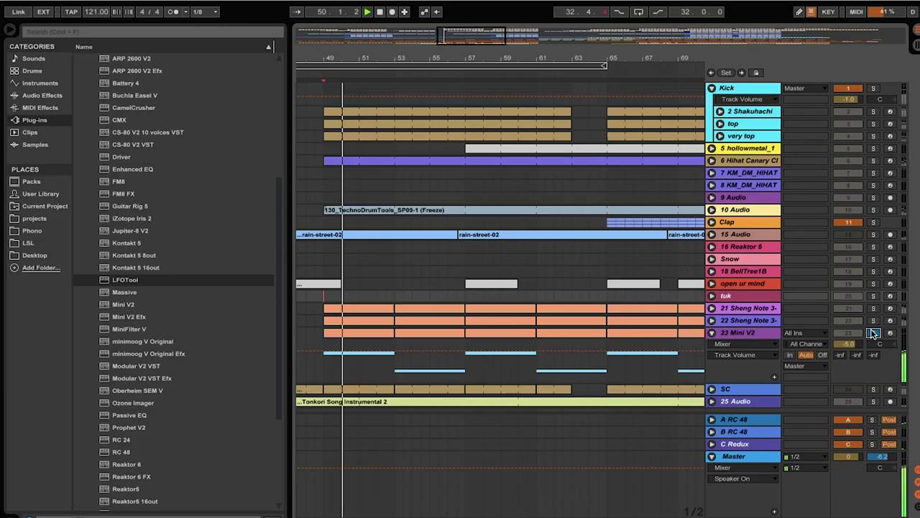
double_click(748, 333)
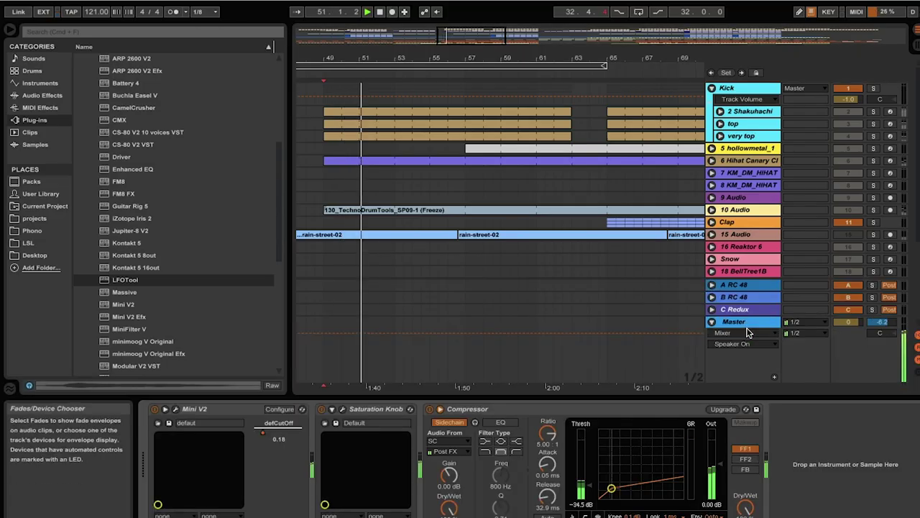
click(174, 410)
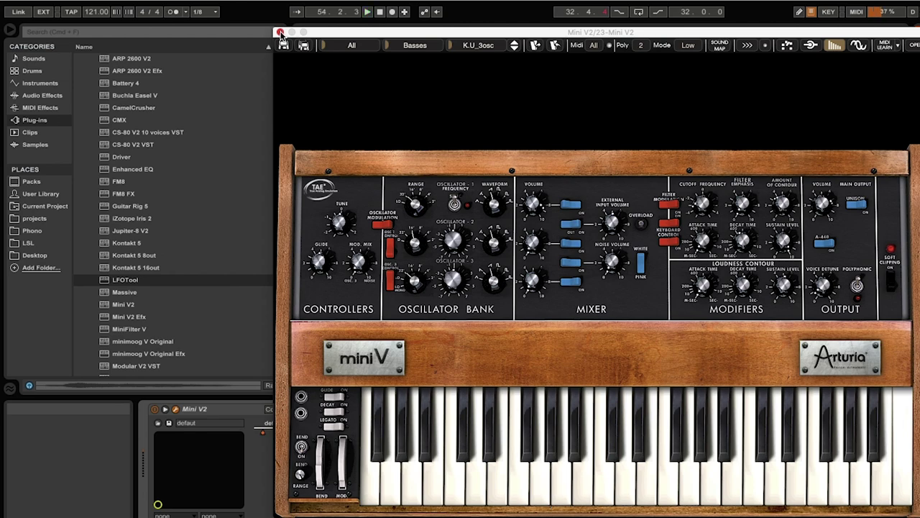
click(281, 33)
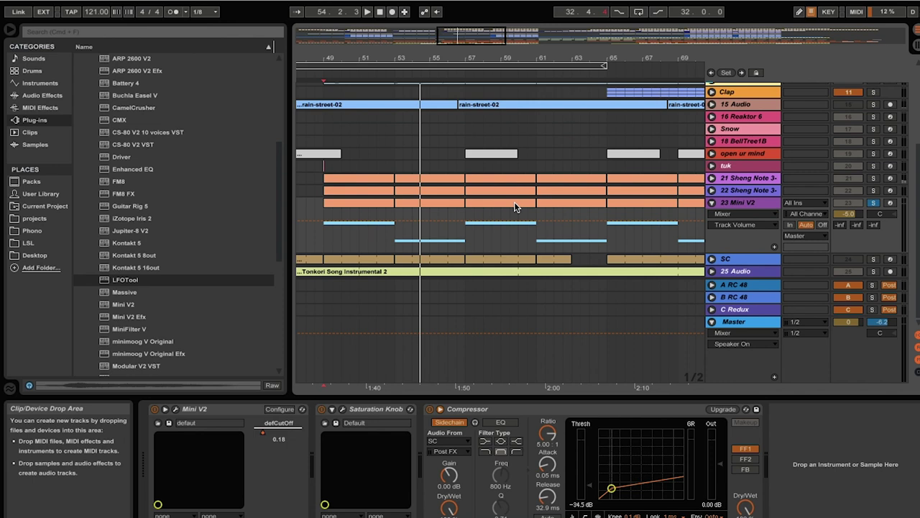
Solo 21 and 22 Sheng Note 3 together with 23 Mini V2 and play all three from bar 53
super+click(872, 192)
super+click(875, 179)
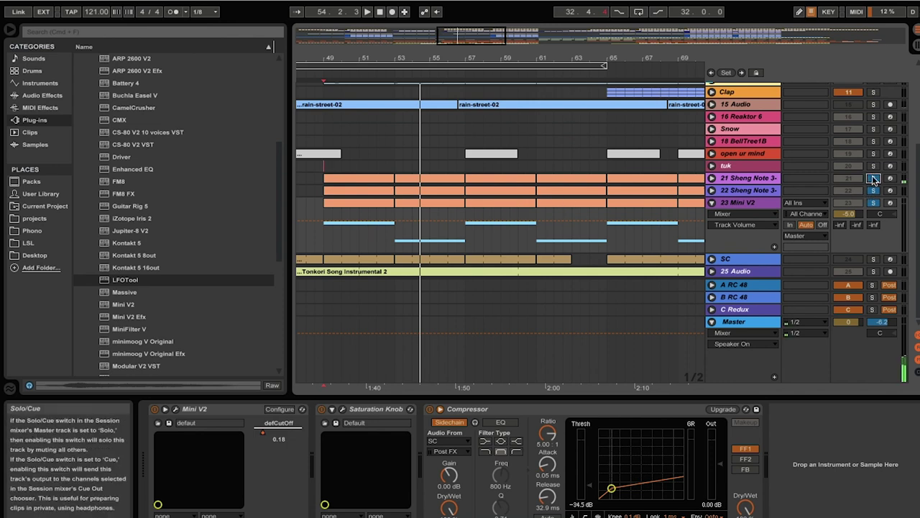
key(space)
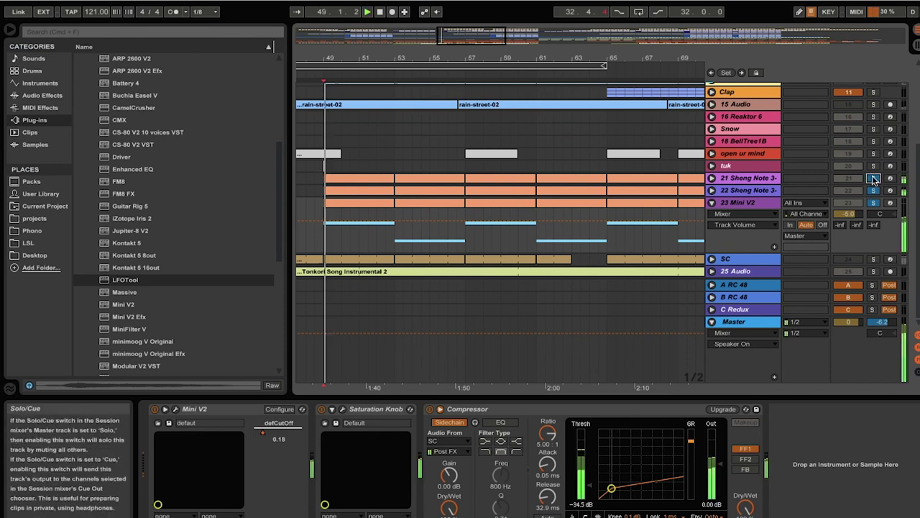
click(394, 247)
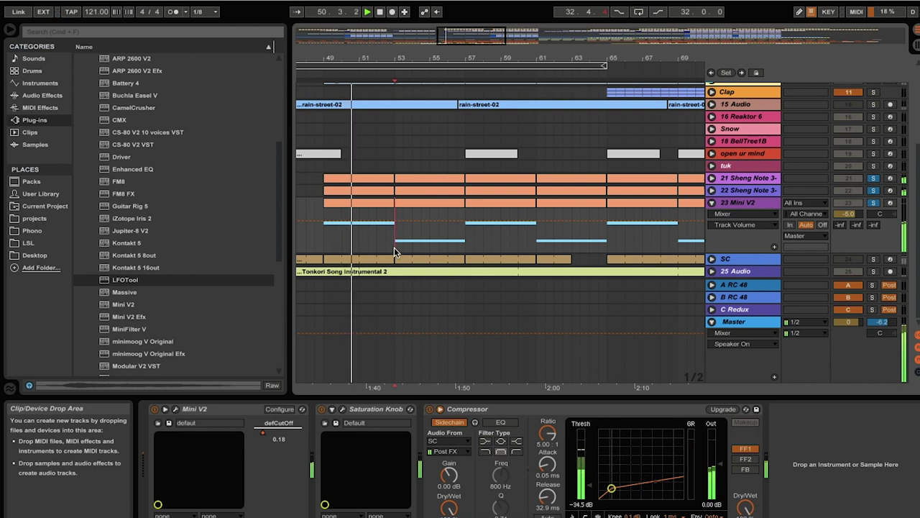
key(space)
key(space)
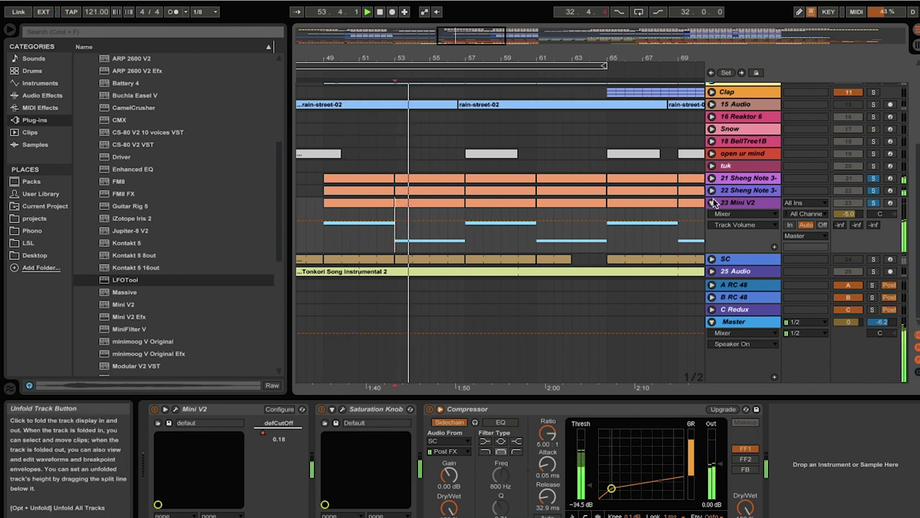
Play the rain-street-02 recording on 15 Audio from bar 1, soloing and unfolding the track
scroll(485, 194, up, 5)
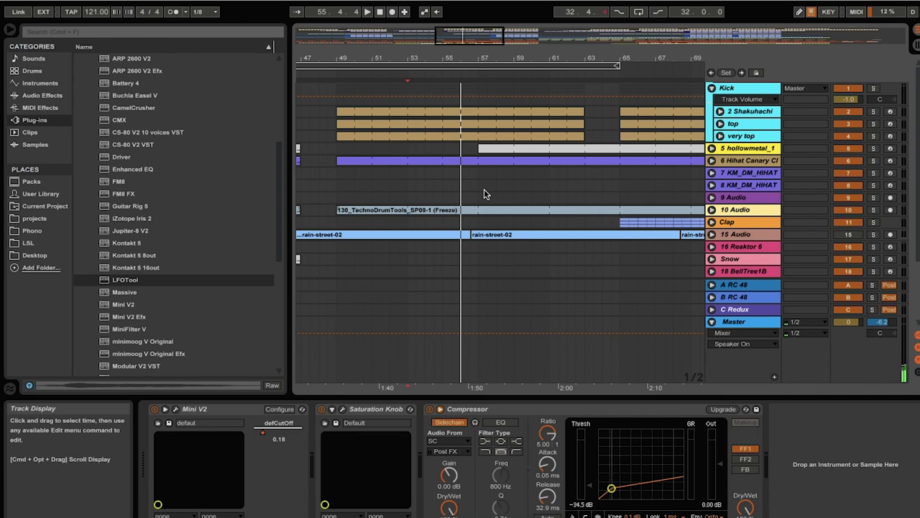
scroll(485, 194, left, 10)
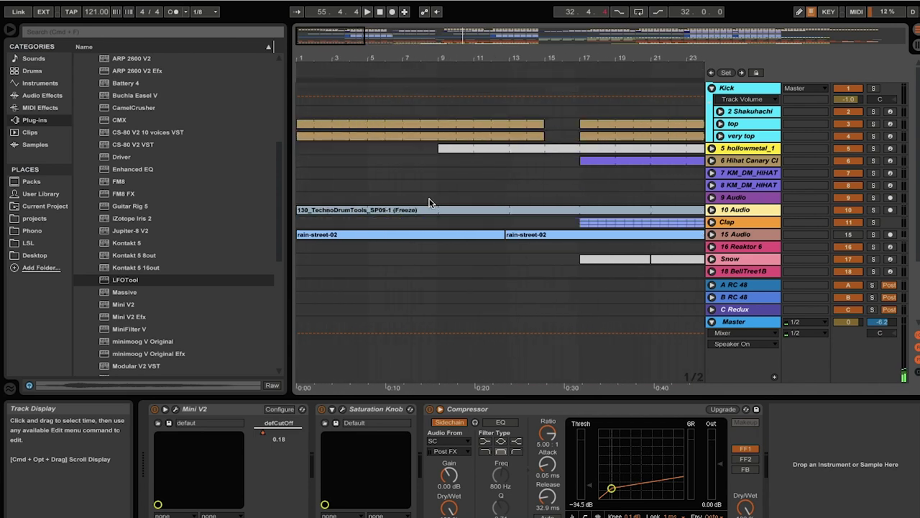
click(303, 218)
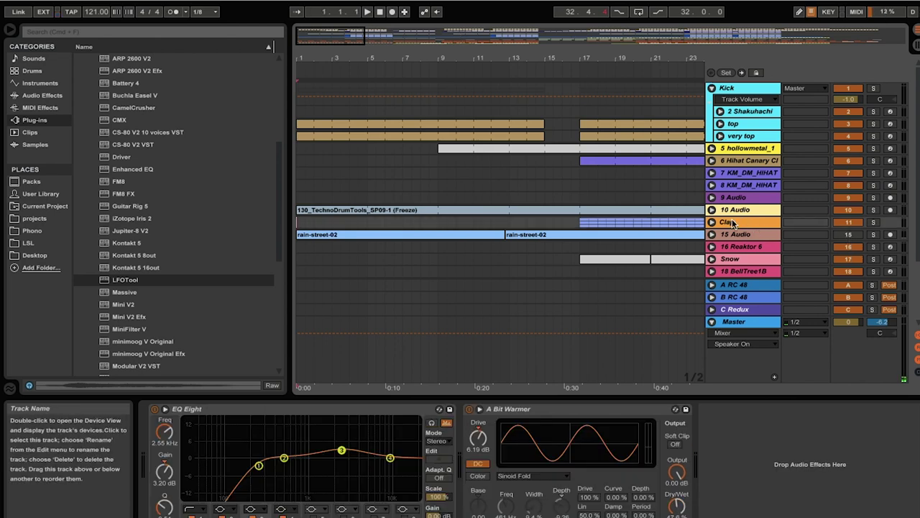
scroll(848, 243, down, 2)
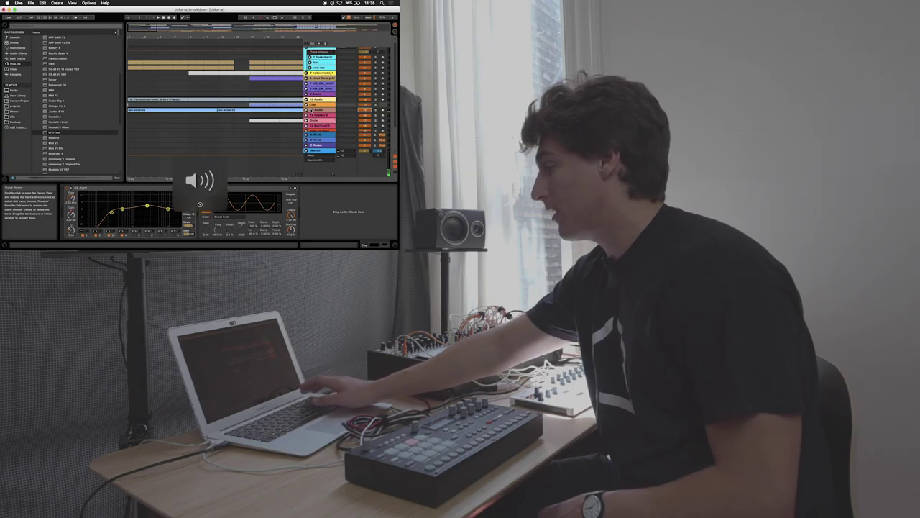
key(space)
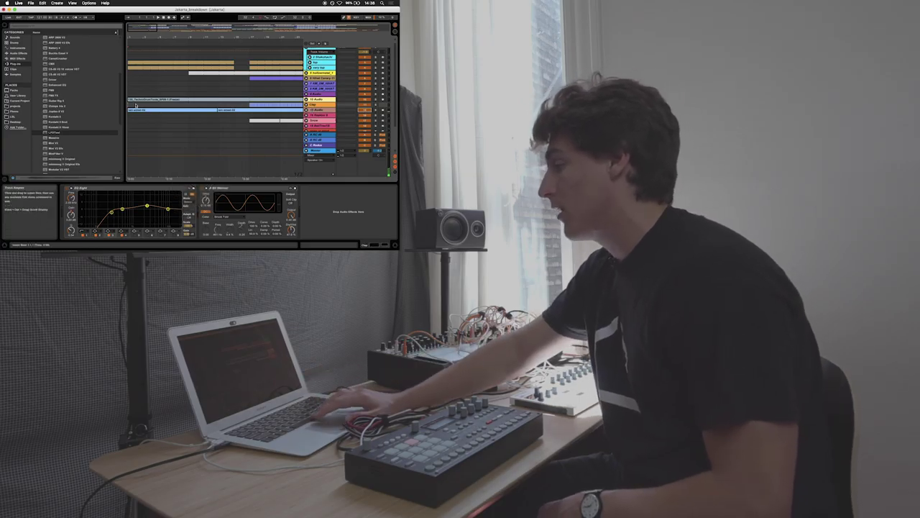
click(375, 110)
click(307, 110)
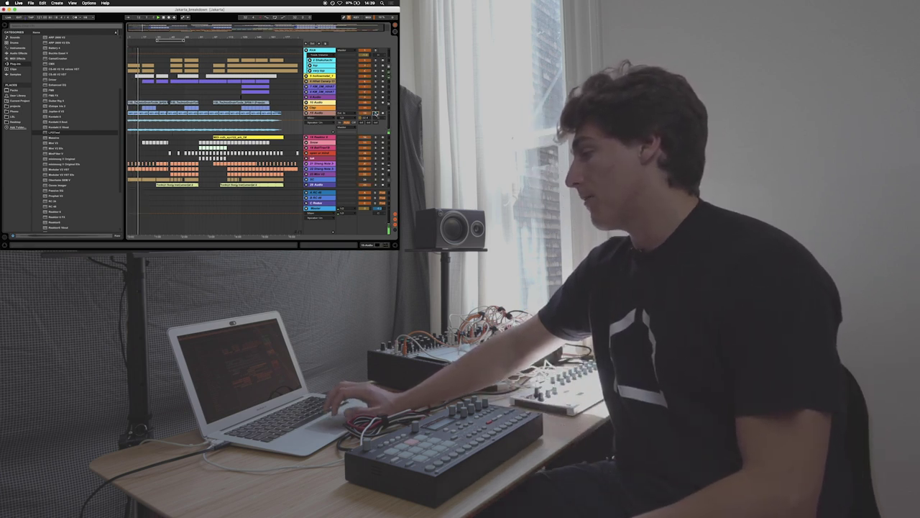
Play the soloed Snow track from bar 81 and arm it for recording
click(171, 144)
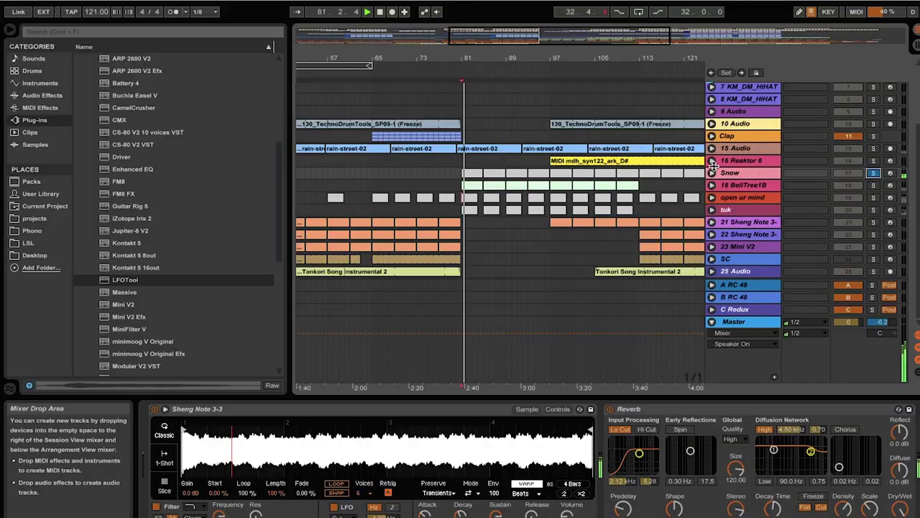
click(891, 173)
key(XF86AudioRaiseVolume)
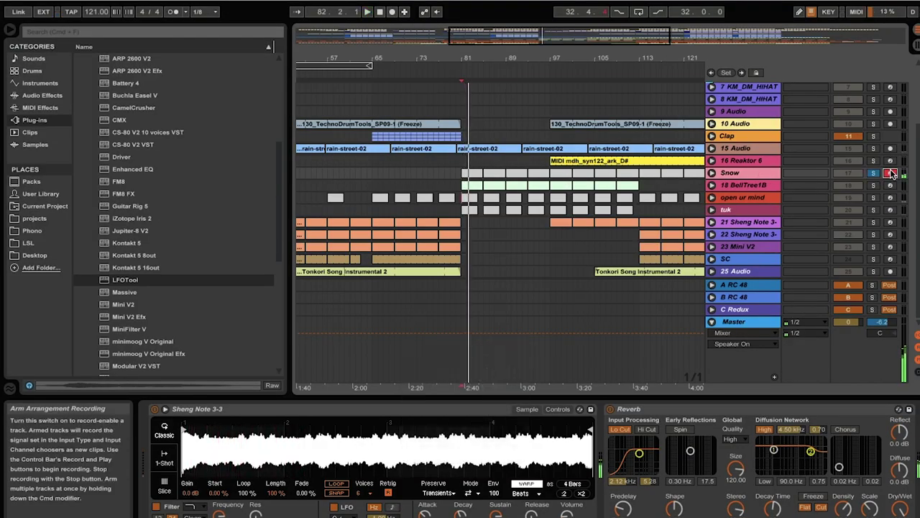
Examine the Reverb, Ping Pong Delay, PurestGain and Tuner on the Snow track, viewing PurestGain's Gain and Slow Fade controls in its window
scroll(372, 469, right, 10)
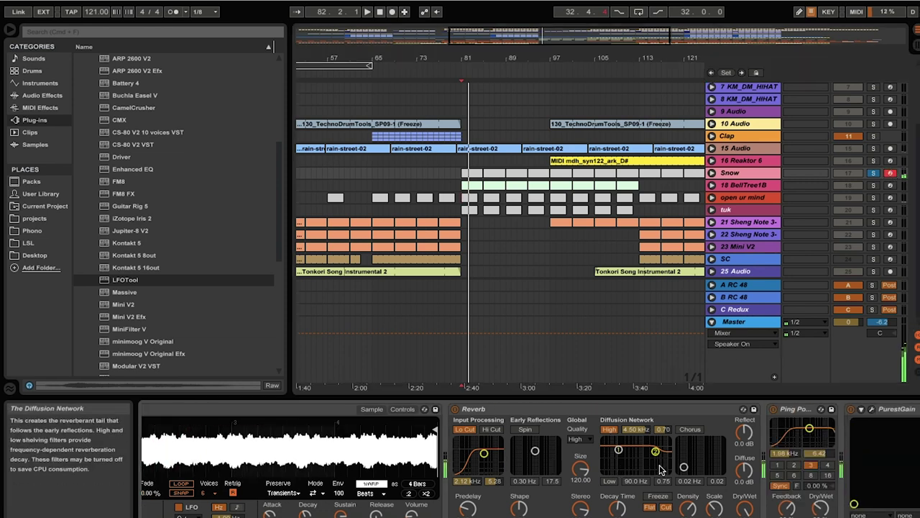
scroll(330, 462, right, 5)
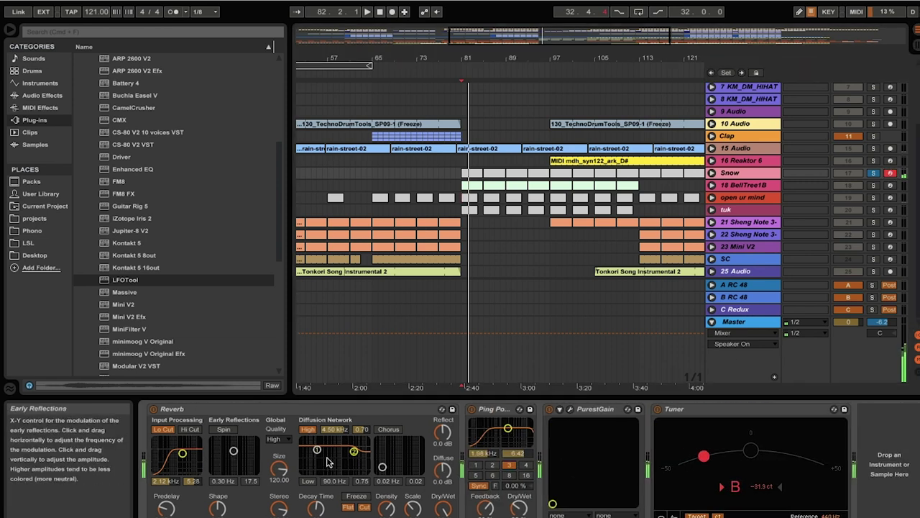
click(570, 409)
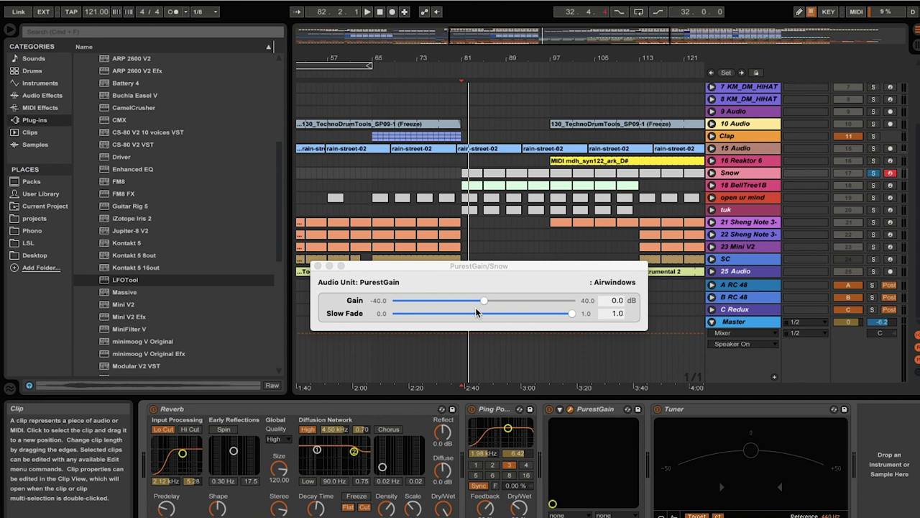
click(319, 266)
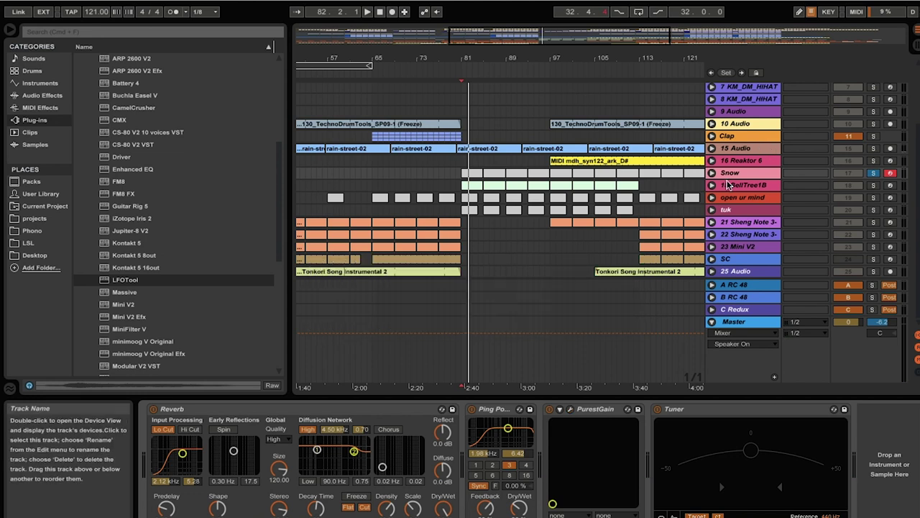
Unfold the Snow track and examine the PurestGain automation line over its final clips
click(712, 173)
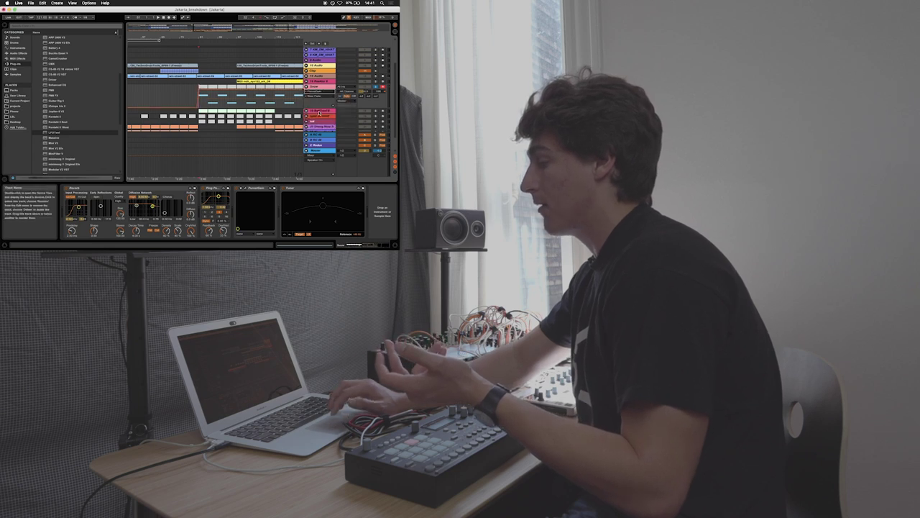
scroll(218, 98, right, 5)
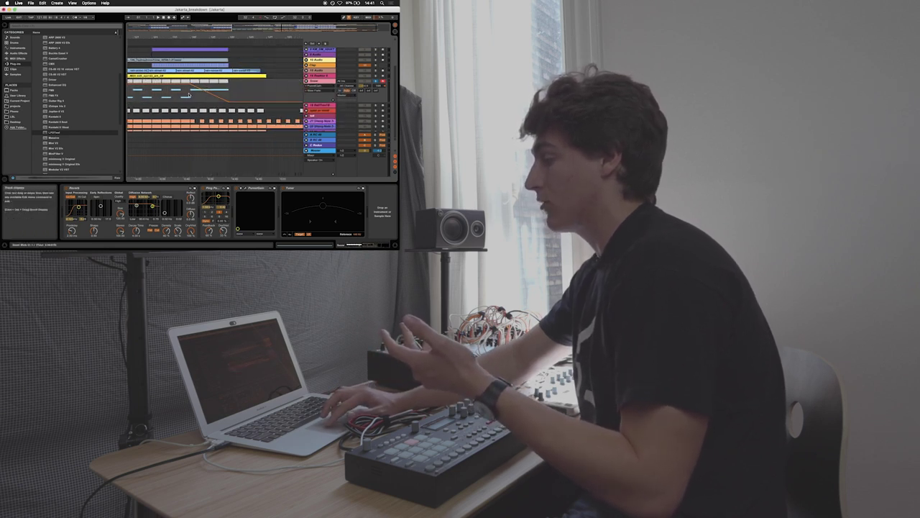
click(190, 95)
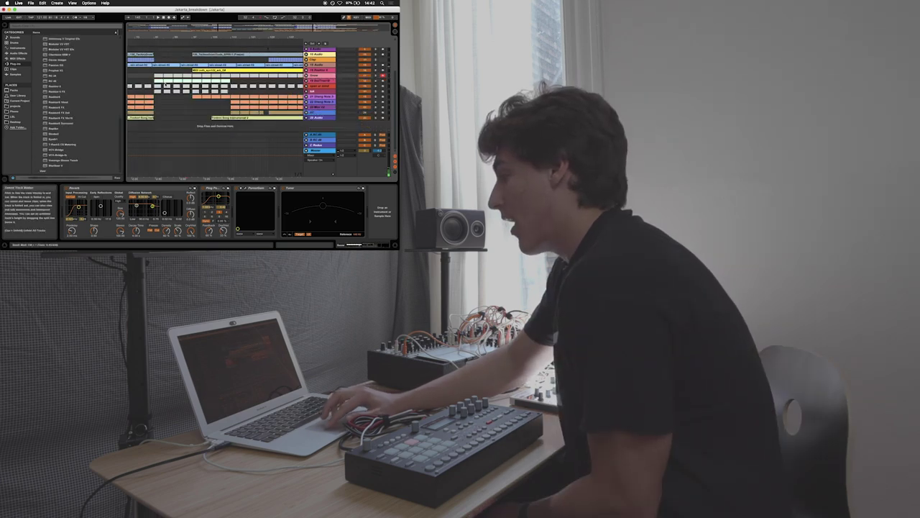
Play the soloed 18 BellTree1B track from bar 81 and arm it for recording
click(153, 86)
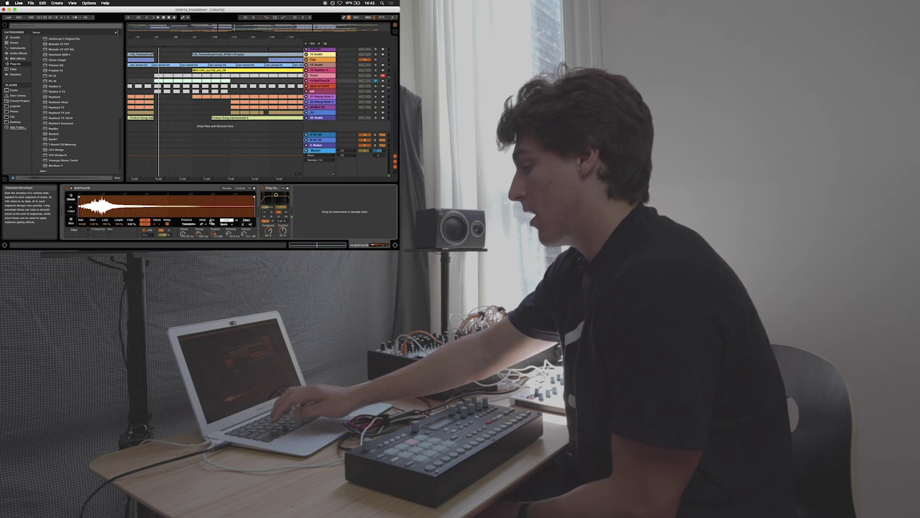
click(382, 81)
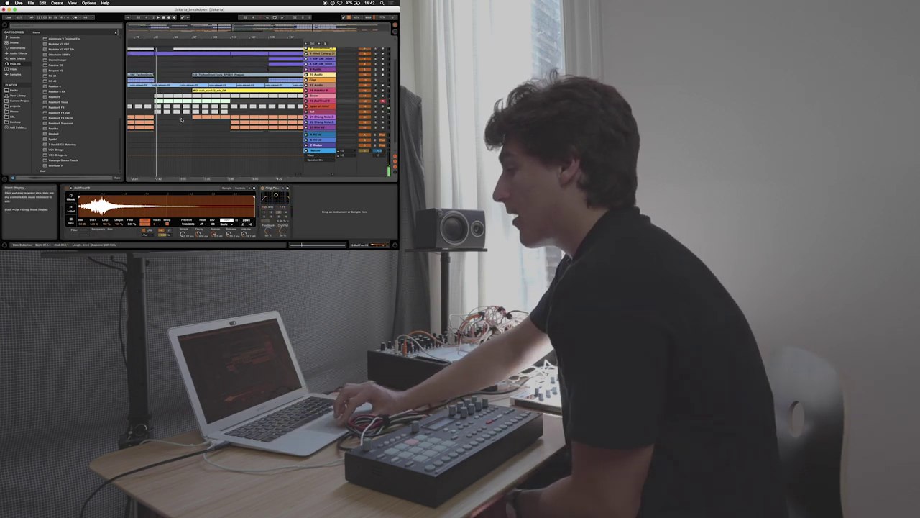
Play the arrangement with all tracks unsoloed through the section after bar 81 and on from bar 97
scroll(181, 115, up, 3)
click(179, 95)
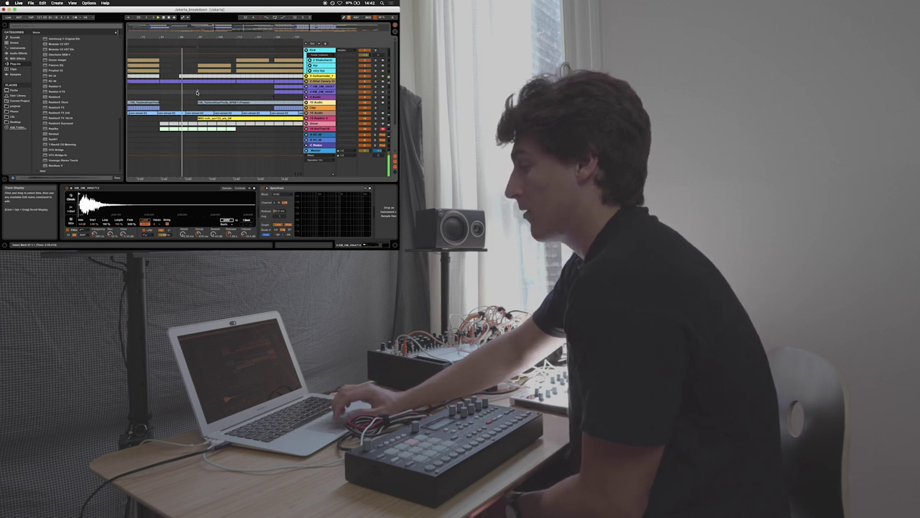
scroll(196, 92, down, 3)
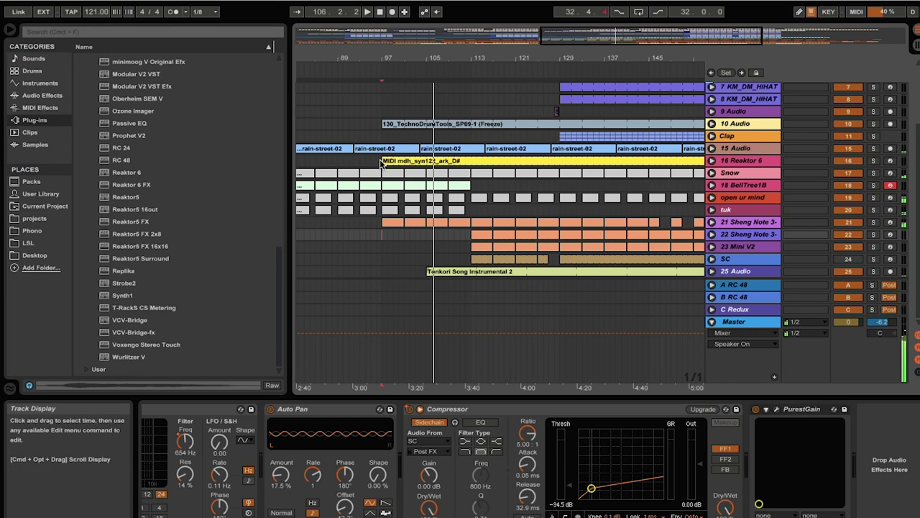
Unfold the 16 Reaktor 6 track, solo it and play its MIDI clip from bar 97
click(384, 160)
click(712, 160)
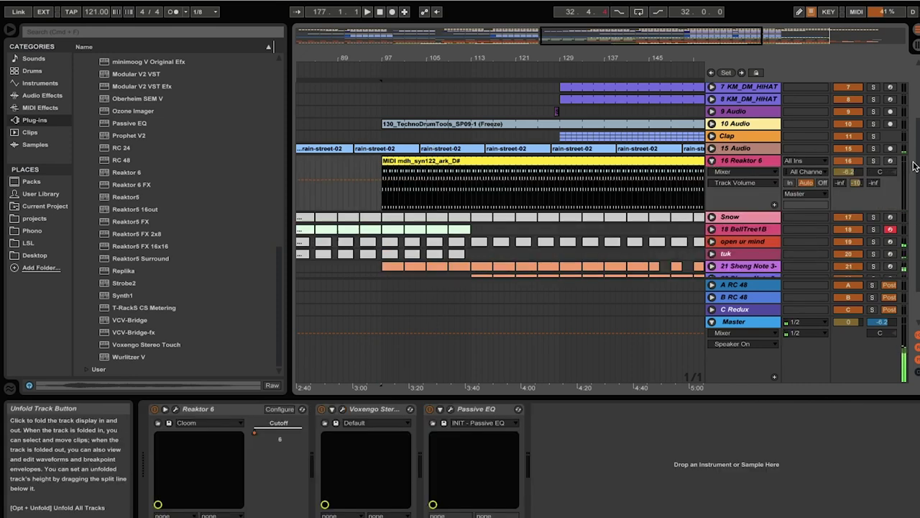
click(383, 199)
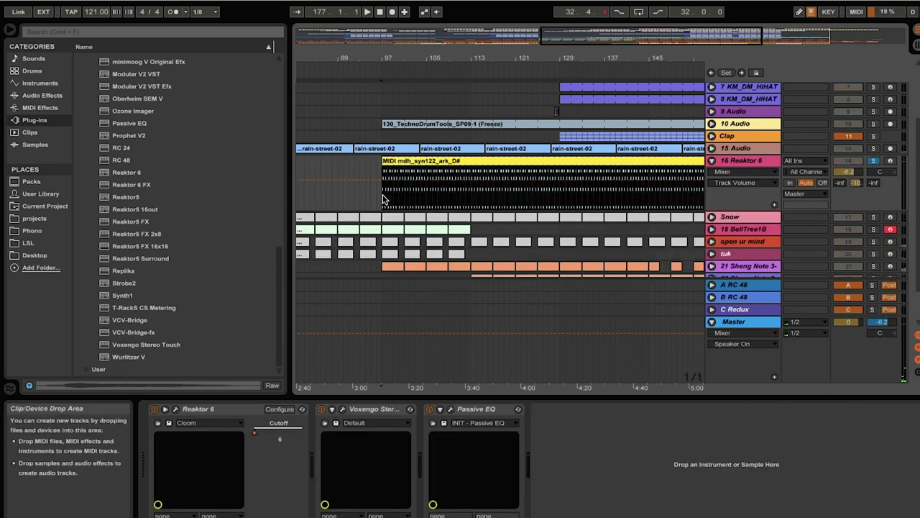
click(383, 199)
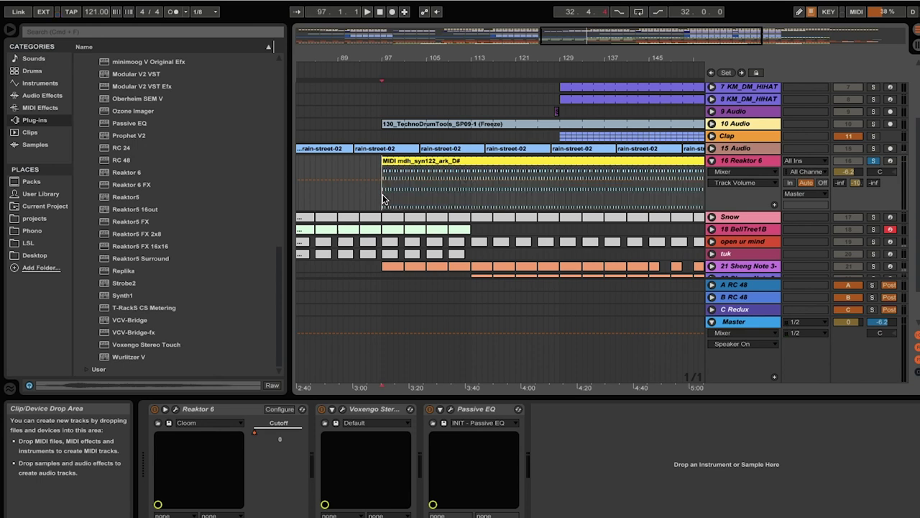
key(space)
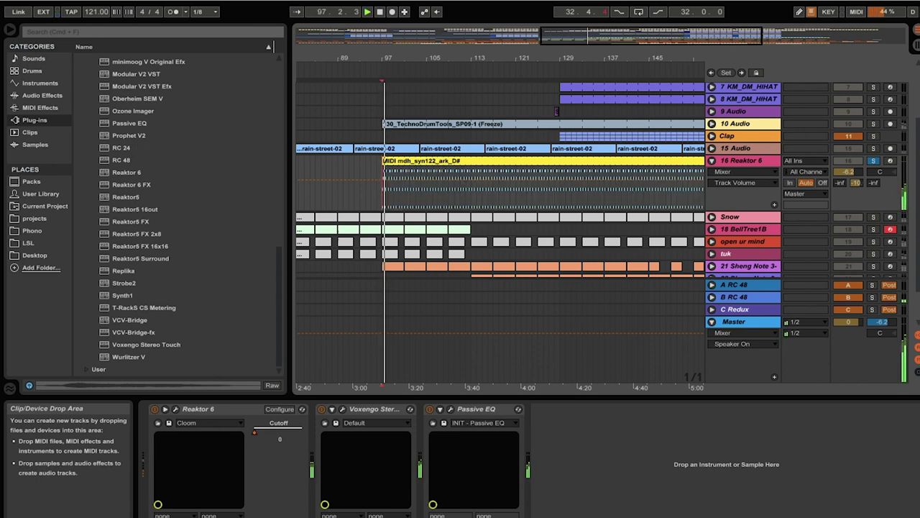
Examine the Monark patch Cloom in the Reaktor 6 window and view the Cutoff automation on its track
click(176, 410)
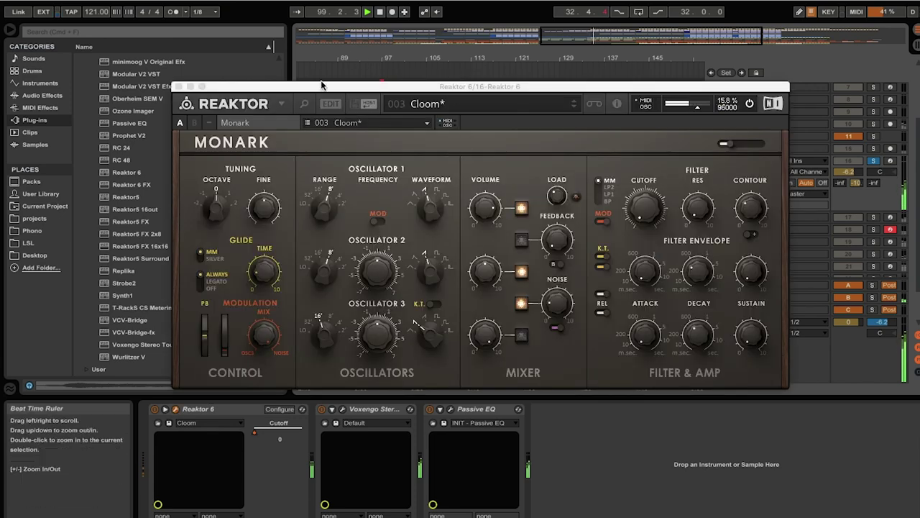
drag(354, 92, 172, 27)
scroll(759, 188, down, 3)
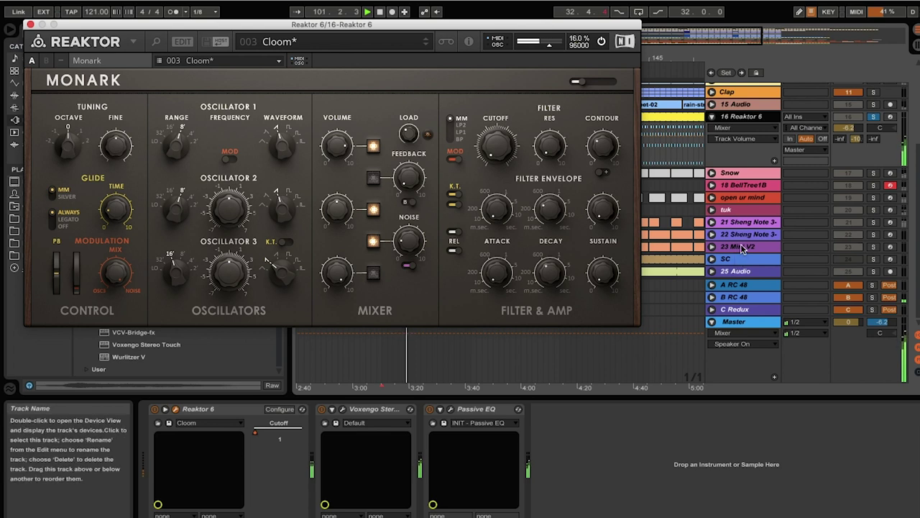
scroll(683, 216, up, 5)
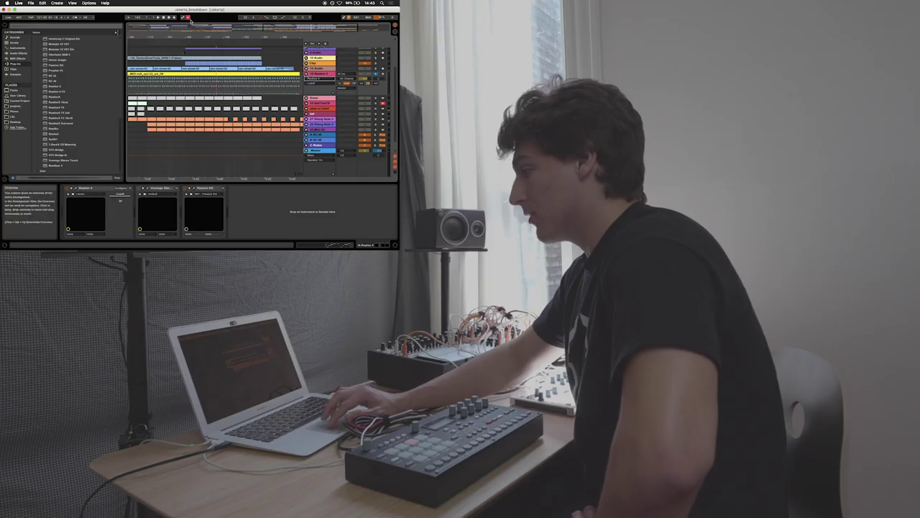
scroll(190, 83, left, 3)
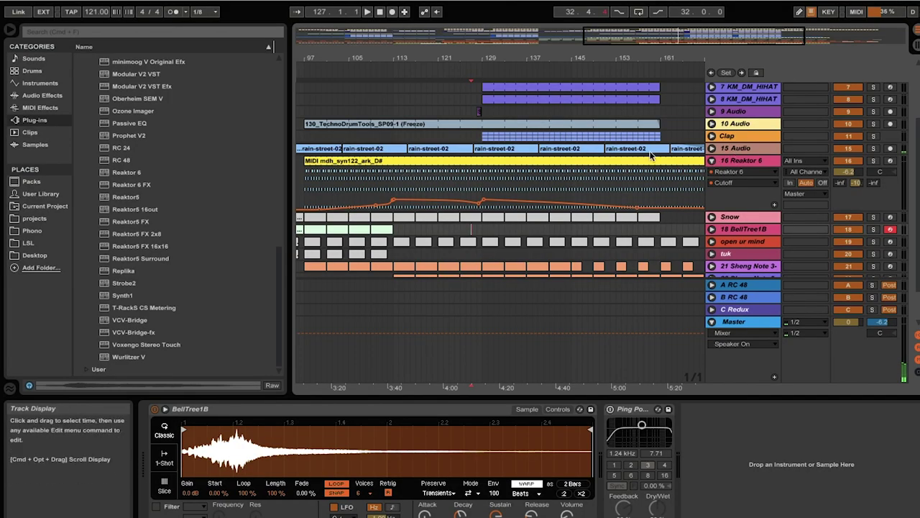
Insert a new MIDI track and a new audio track directly below 16 Reaktor 6
click(755, 162)
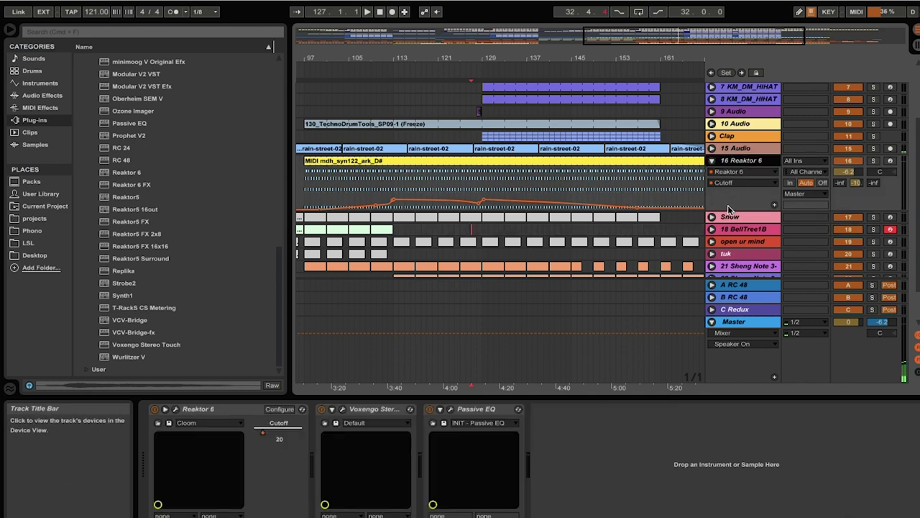
key(ctrl+shift+t)
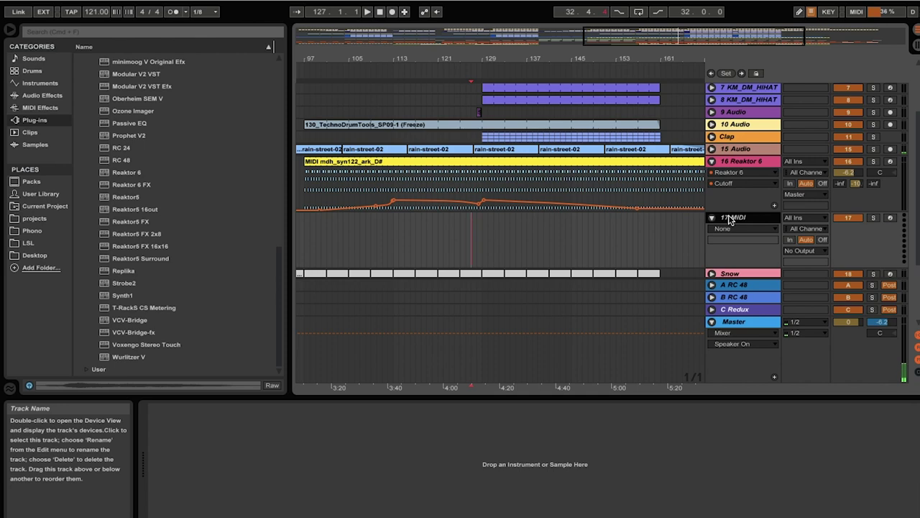
key(ctrl+t)
click(804, 239)
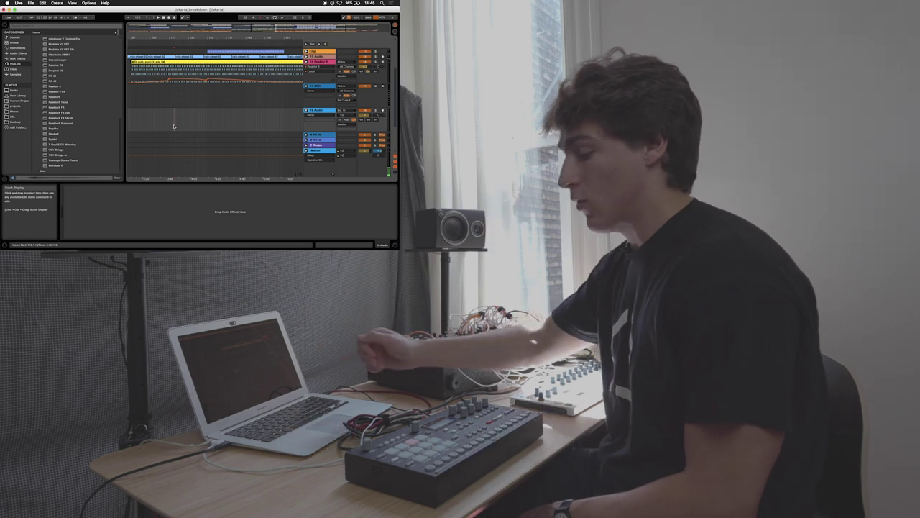
Copy the mdh_syn122_ark_D# clip from 16 Reaktor 6 onto the 17 MIDI track at bar 97
scroll(339, 88, up, 3)
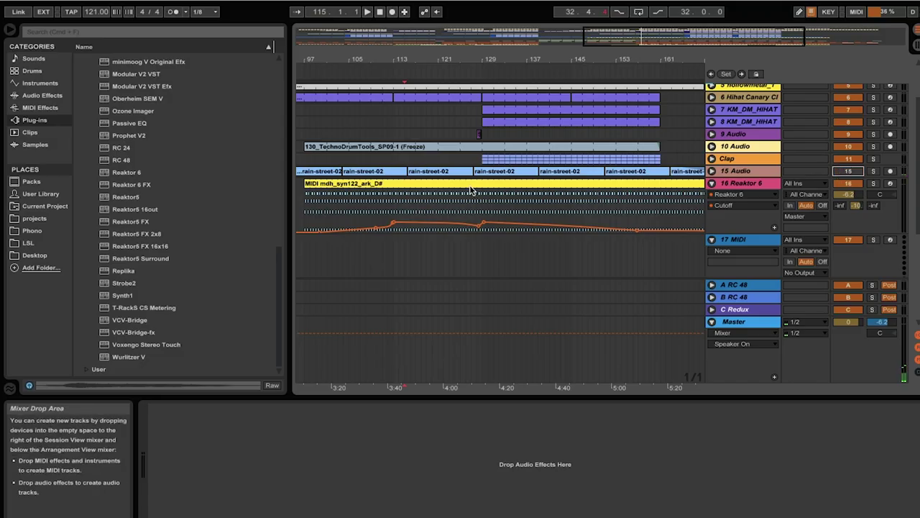
click(469, 185)
click(309, 257)
key(super+v)
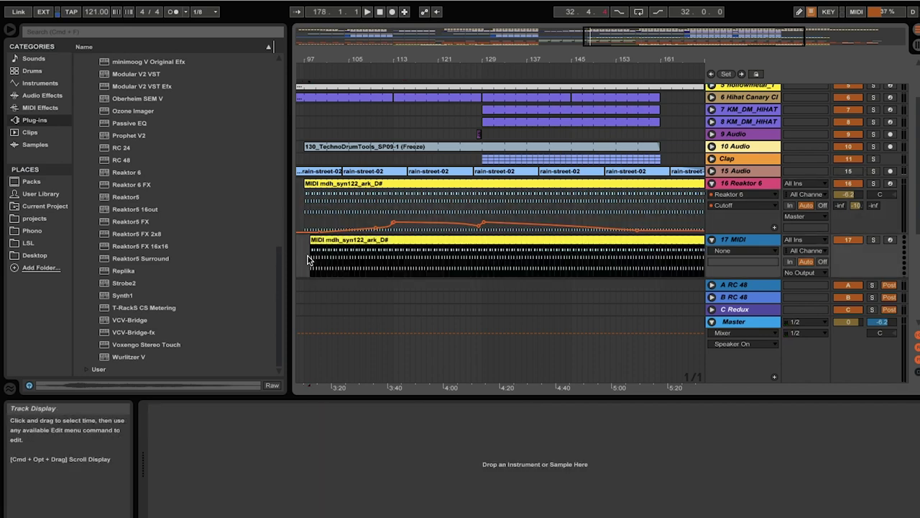
Route the 17 MIDI track's output to Arturia BeatStep Pro (Arturia BeatStepPro)
scroll(678, 205, down, 3)
scroll(678, 206, right, 2)
scroll(678, 208, down, 3)
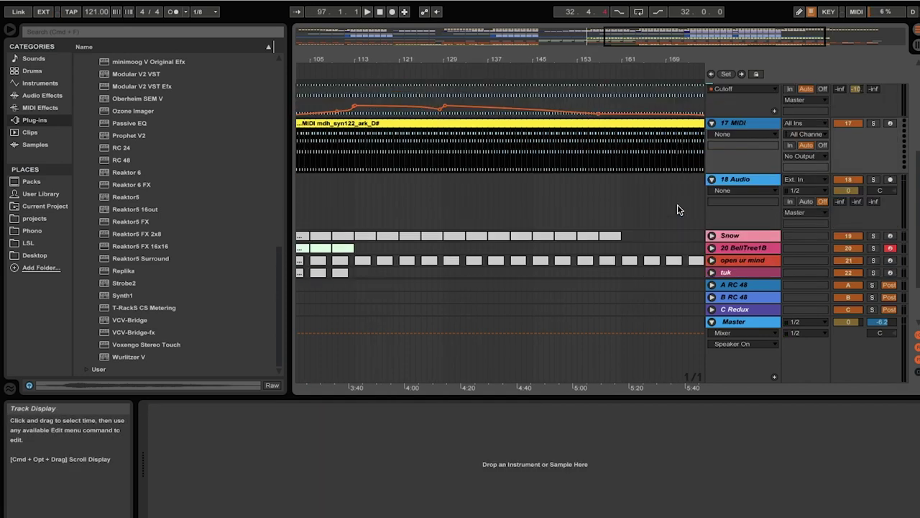
click(800, 156)
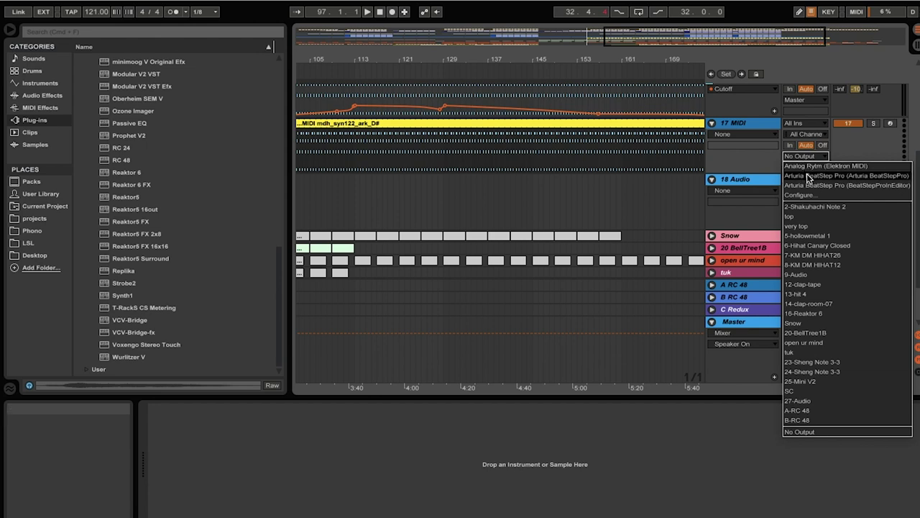
click(807, 176)
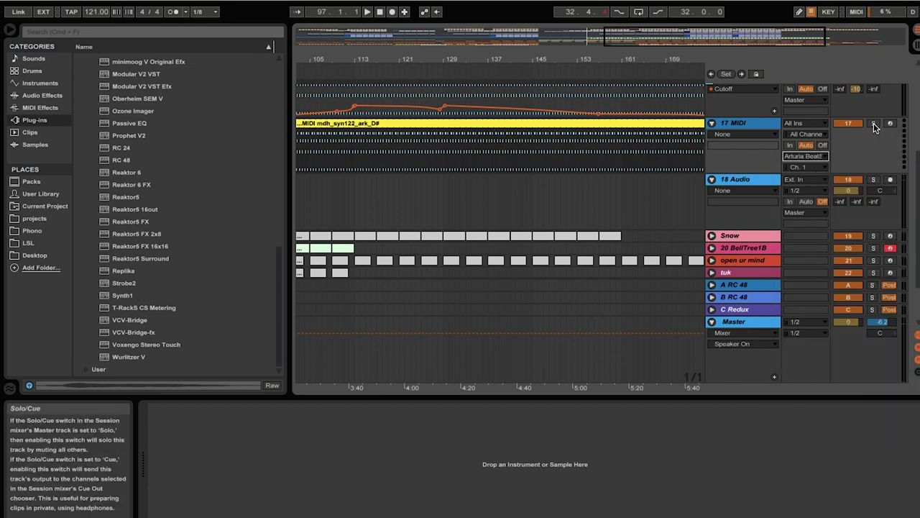
Solo 17 MIDI and 18 Audio, set 18 Audio's monitoring to In and play from bar 98
click(874, 125)
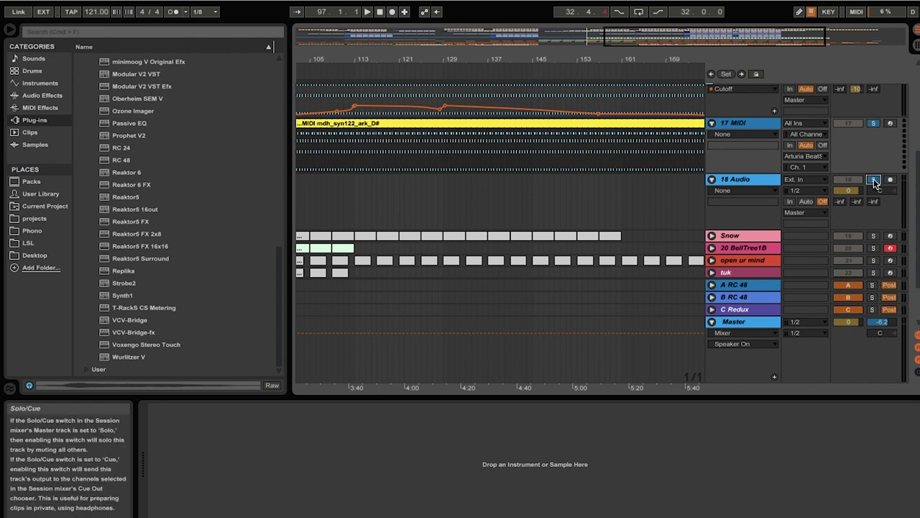
scroll(599, 200, left, 5)
click(387, 203)
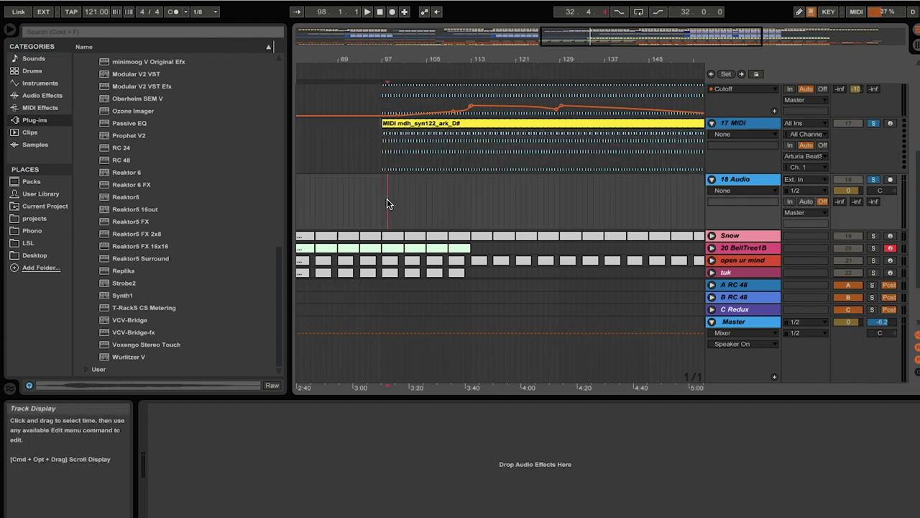
key(space)
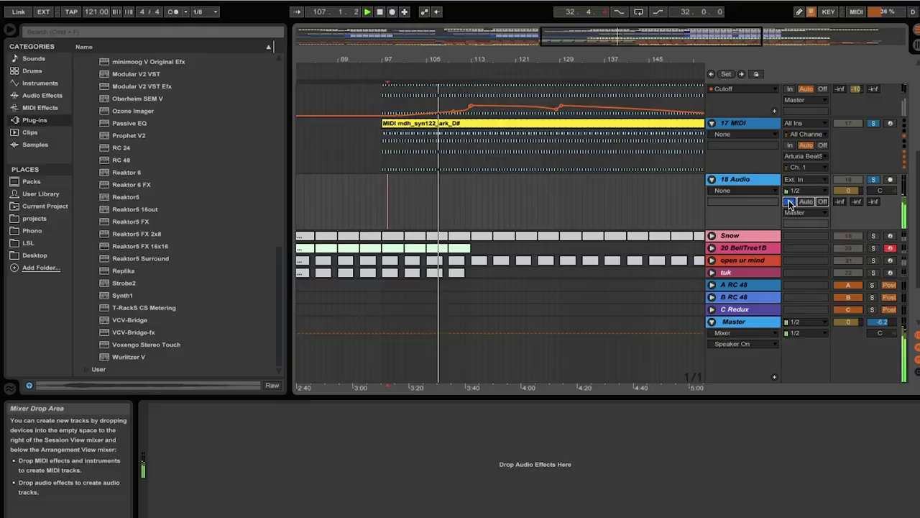
Mute 16 Reaktor 6 and unsolo 17 MIDI and 18 Audio during playback of the full arrangement
scroll(791, 166, up, 3)
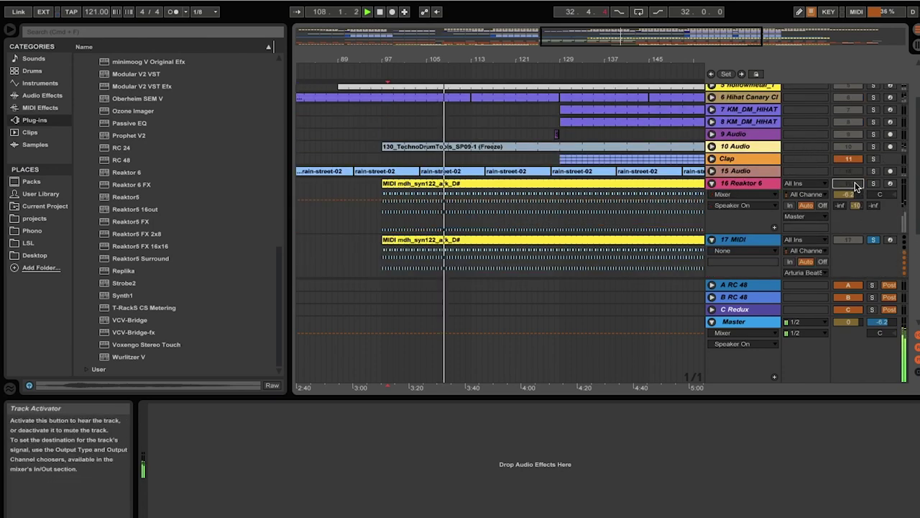
scroll(855, 182, down, 3)
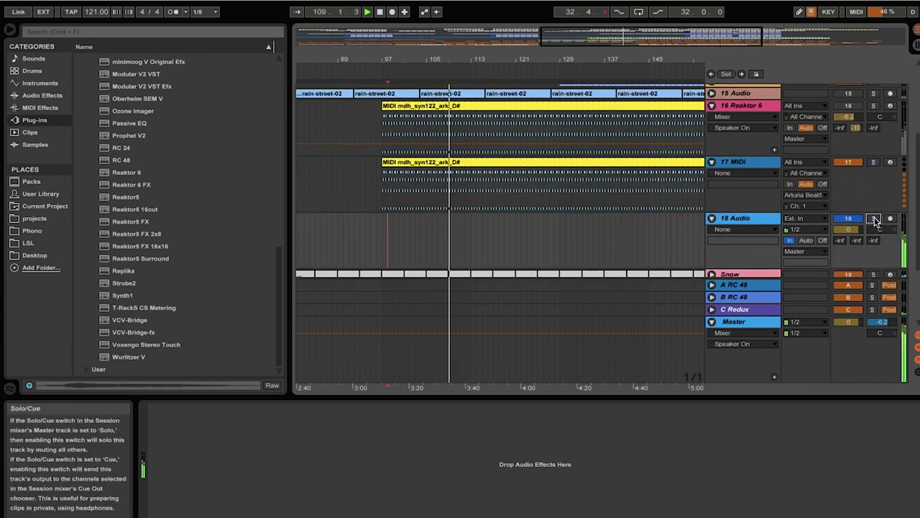
click(874, 219)
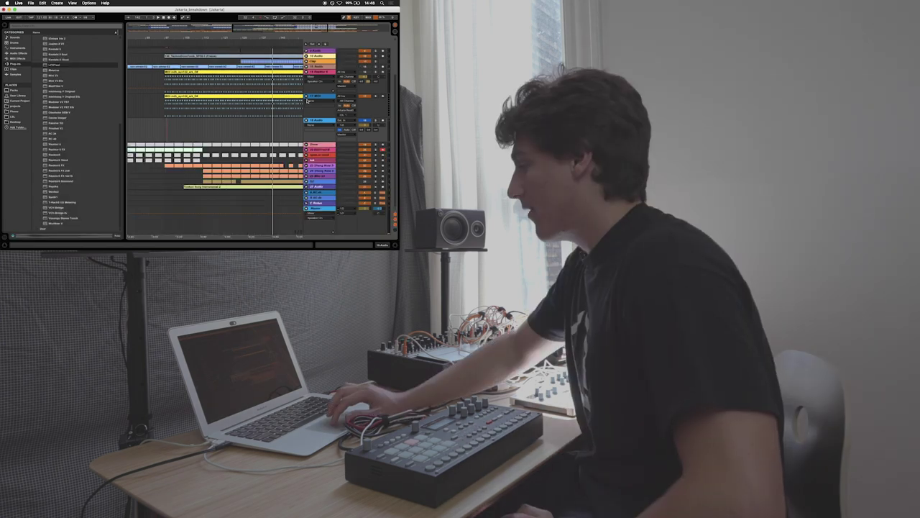
Fold and mute the 17 MIDI and 18 Audio tracks, and reactivate 16 Reaktor 6 and 15 Audio
click(306, 96)
click(306, 101)
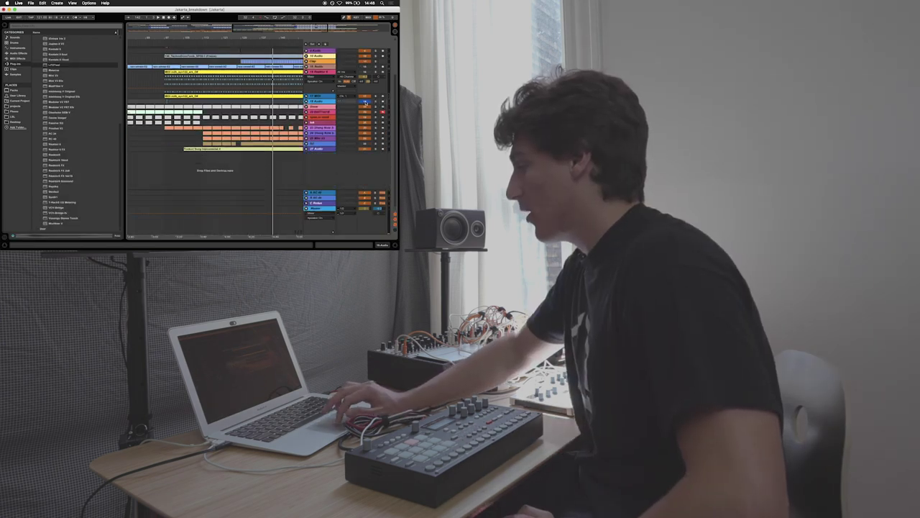
click(366, 97)
click(362, 73)
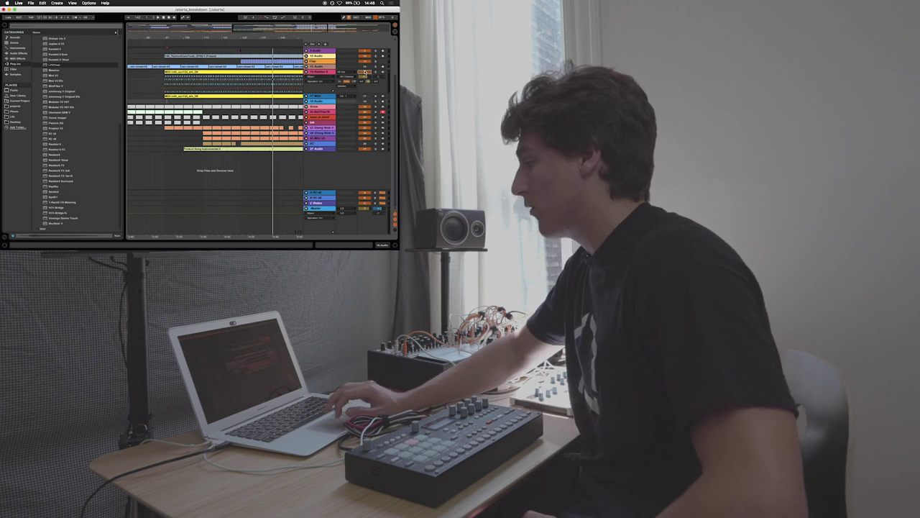
scroll(362, 77, up, 1)
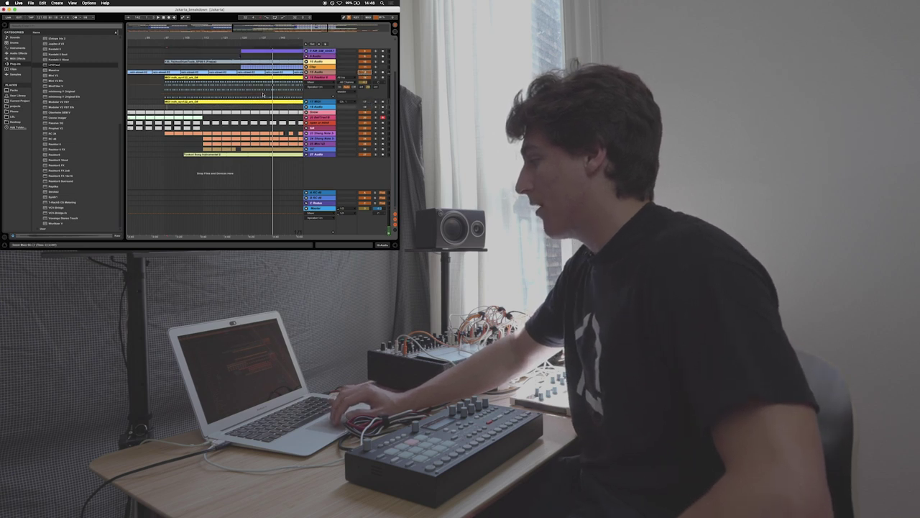
Solo the 10 Audio track during playback from the arrangement's start and examine its 130_TechnoDrumTools_SP09-1 (Freeze) clip
scroll(264, 94, up, 5)
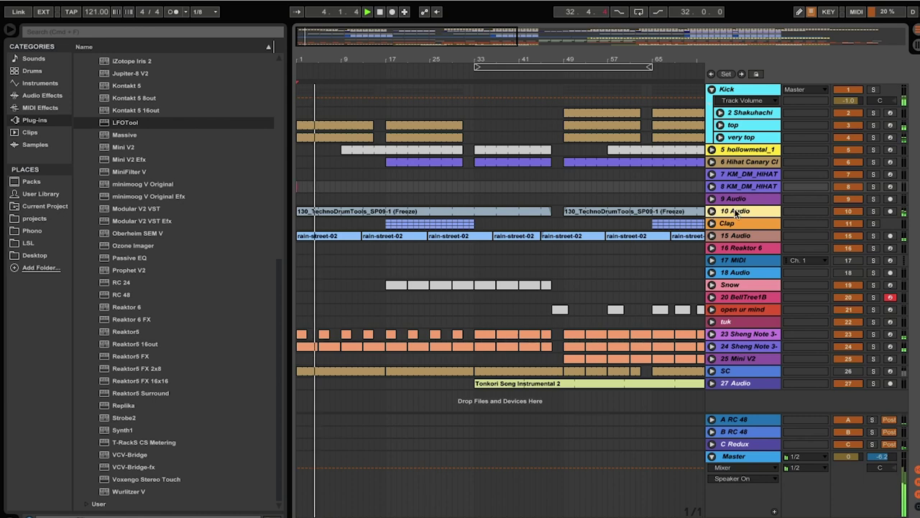
click(875, 214)
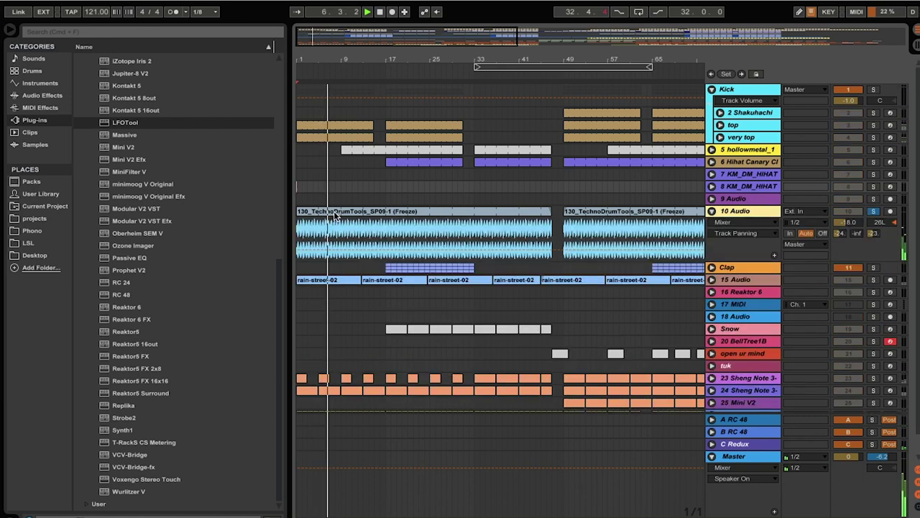
double_click(335, 215)
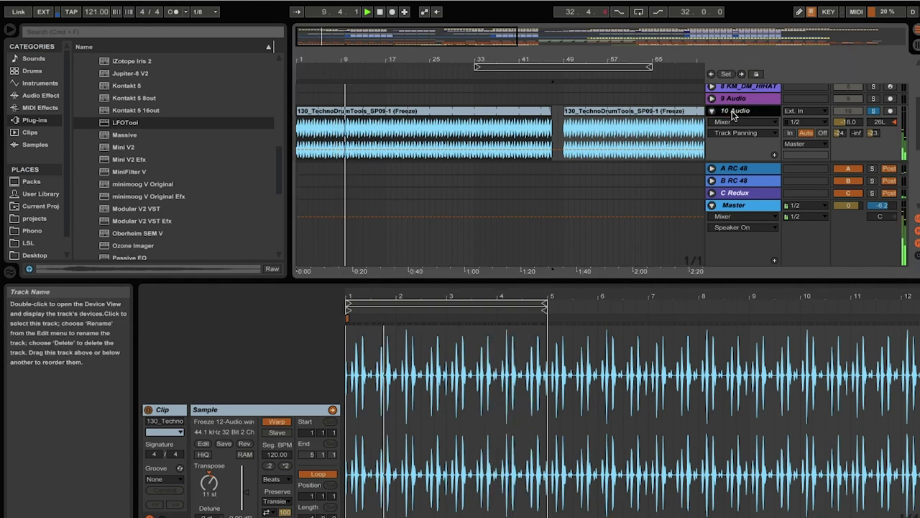
double_click(734, 113)
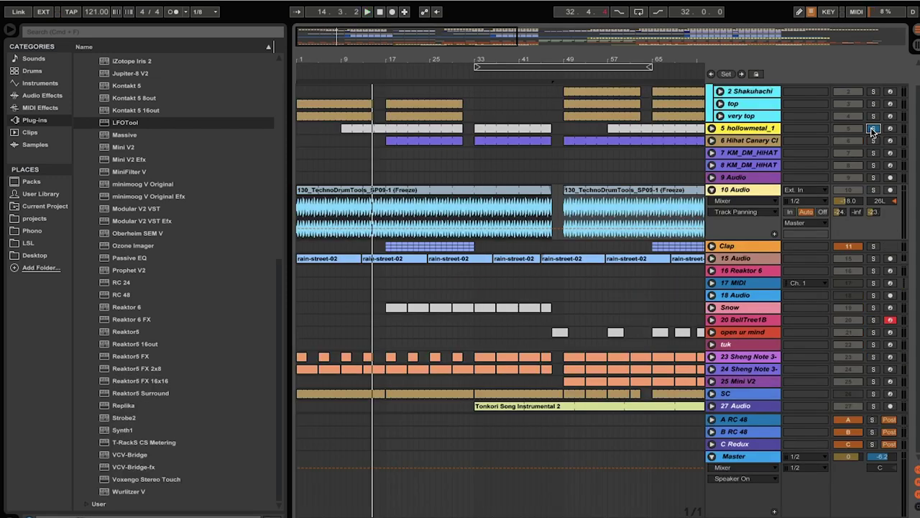
Play the soloed 5 hollowmetal_1 track from bar 9 and raise the system volume
key(space)
click(342, 141)
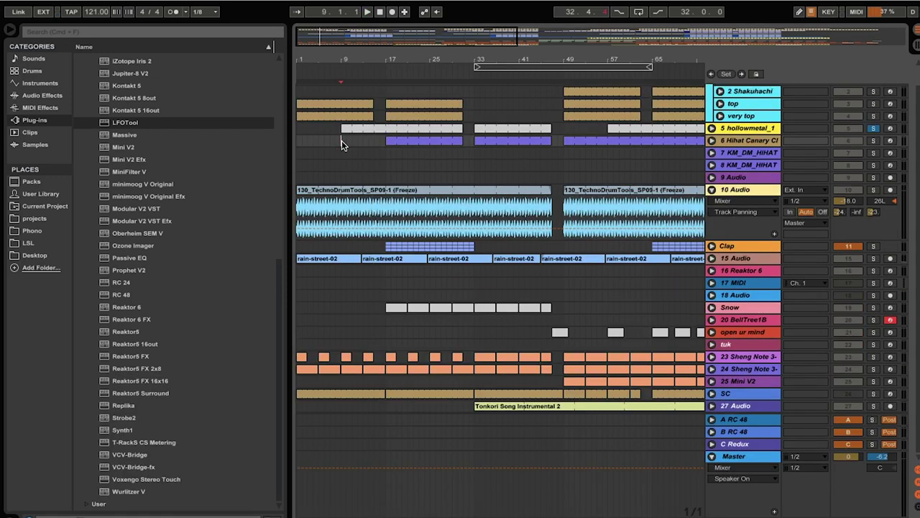
key(space)
key(XF86AudioRaiseVolume)
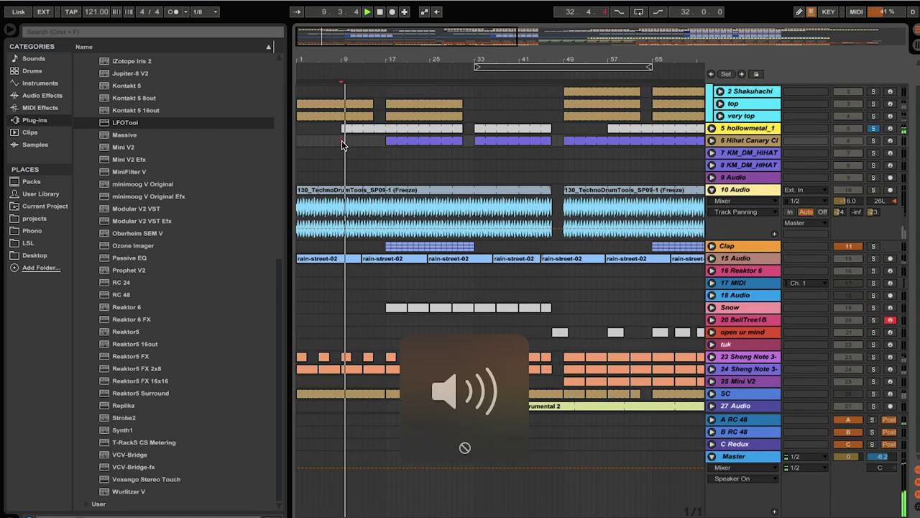
Fold 10 Audio, arm 5 hollowmetal_1 and examine its Simpler, EQ Eight and A Bit Warmer devices
click(712, 189)
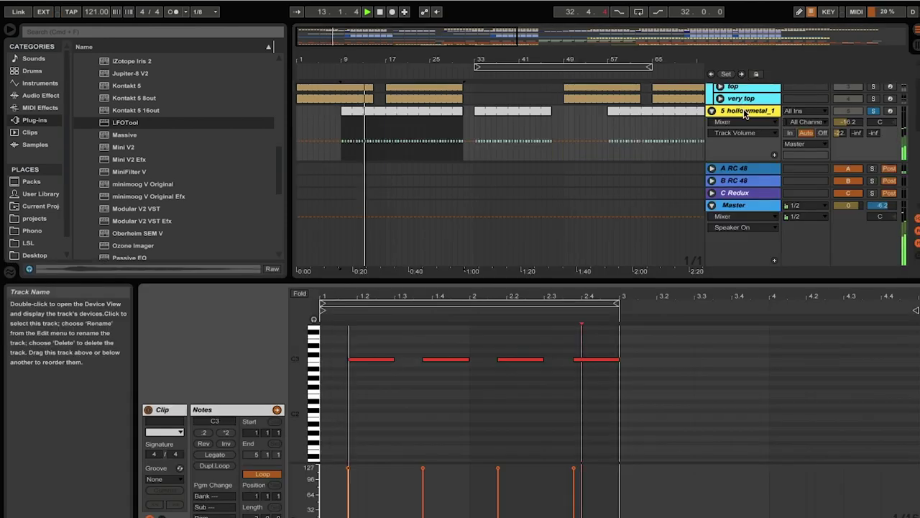
double_click(747, 112)
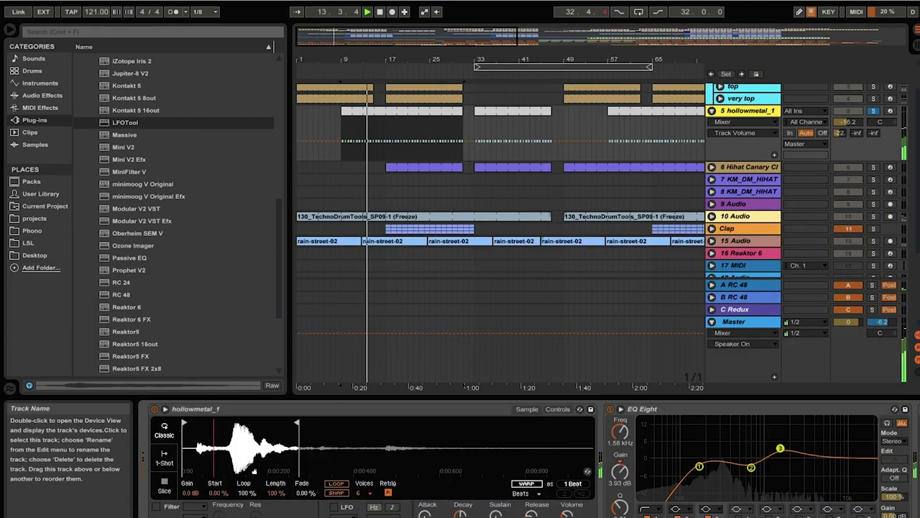
click(889, 111)
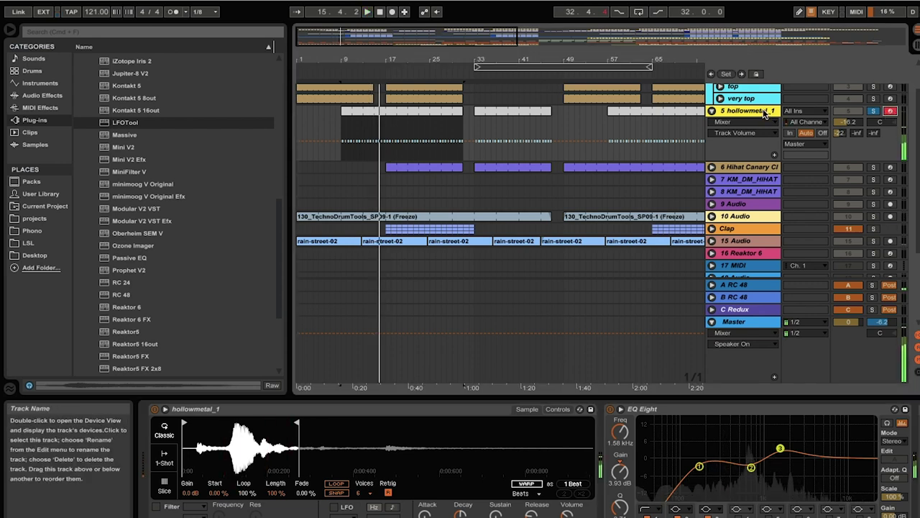
scroll(436, 478, right, 5)
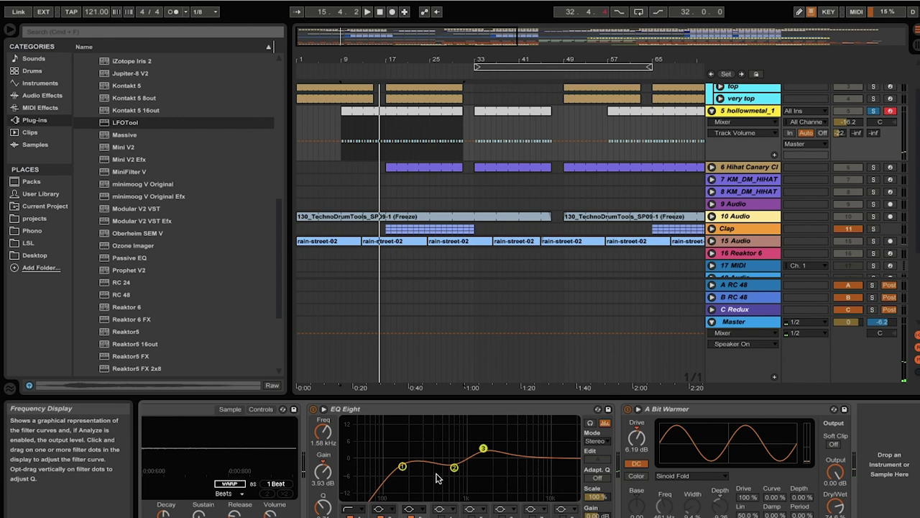
Solo the 6 Hihat Canary Closed track, unfold both KM_DM_HIHAT tracks and play the three hi-hat parts together from bar 129
click(695, 420)
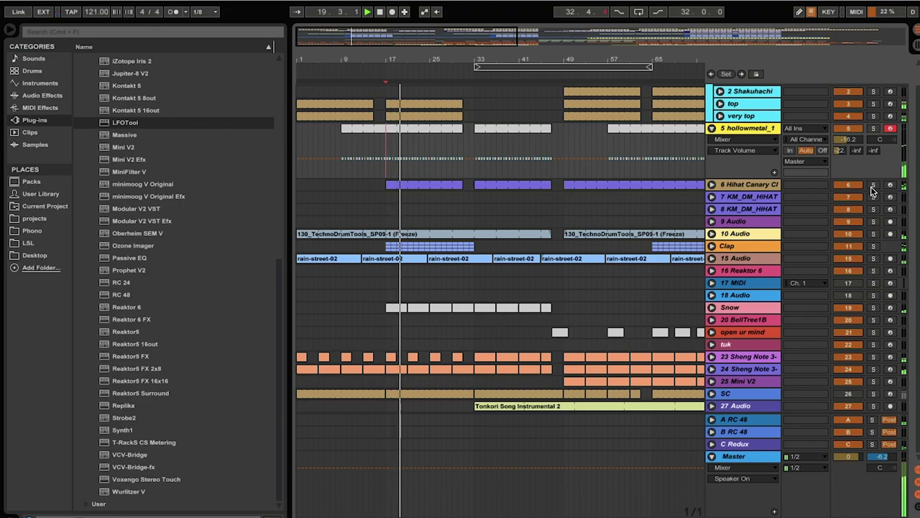
click(873, 186)
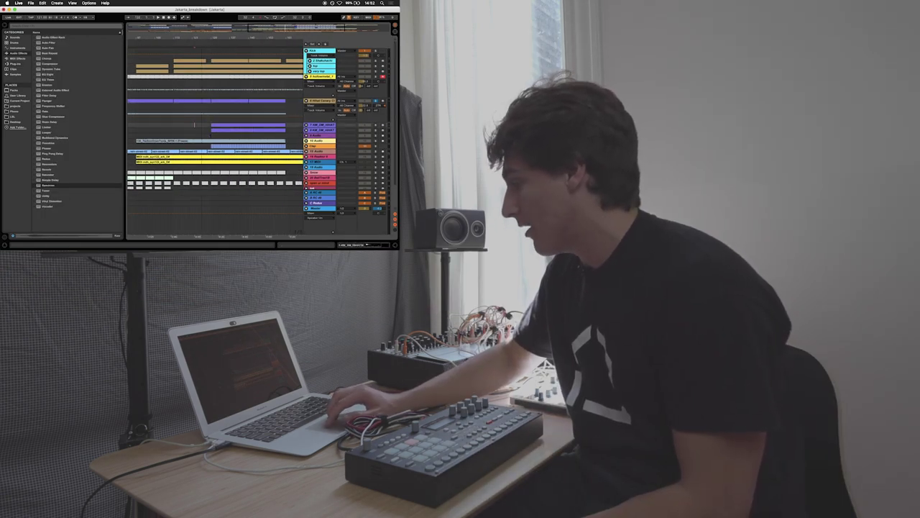
key(minus)
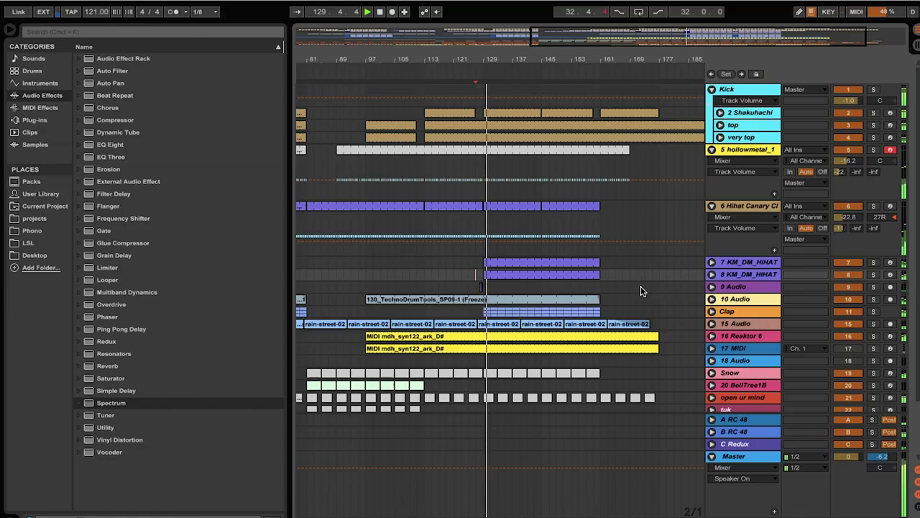
click(713, 262)
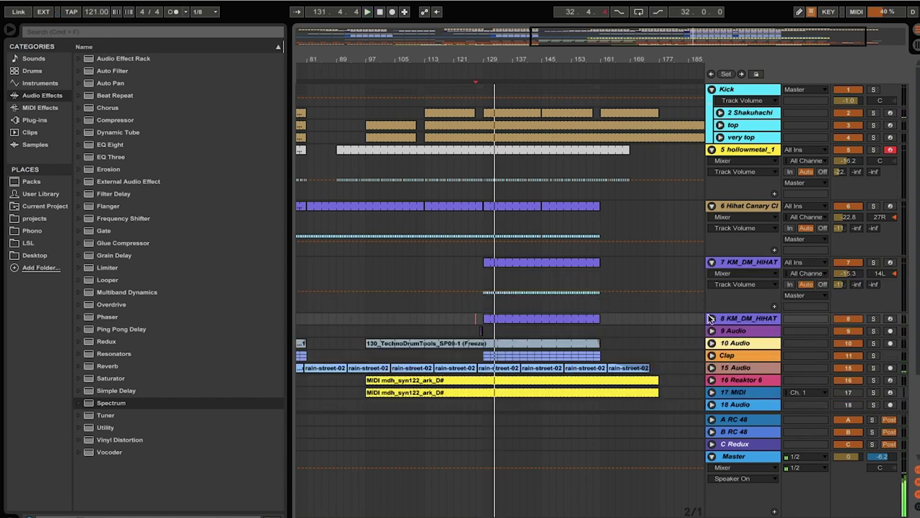
click(712, 318)
key(space)
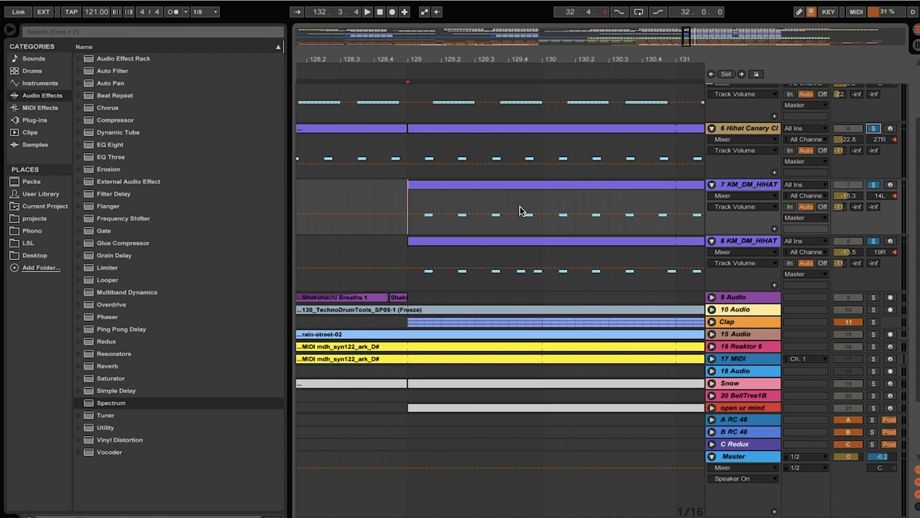
key(space)
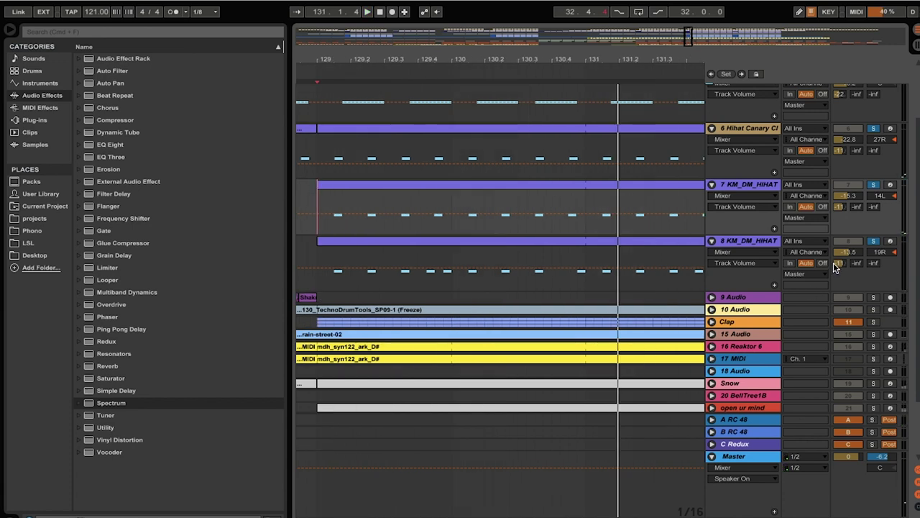
Examine the RC 48 reverb's Small Hall settings on return track A and close its plug-in window
double_click(731, 421)
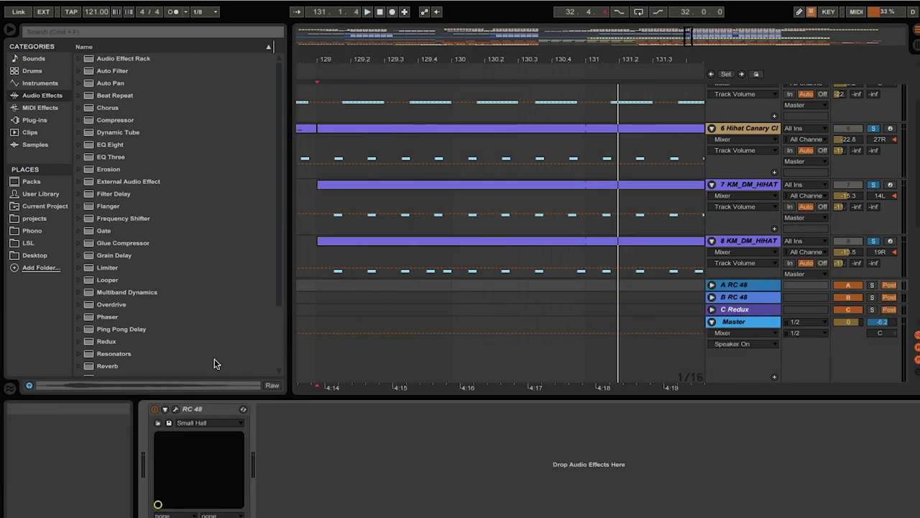
click(176, 410)
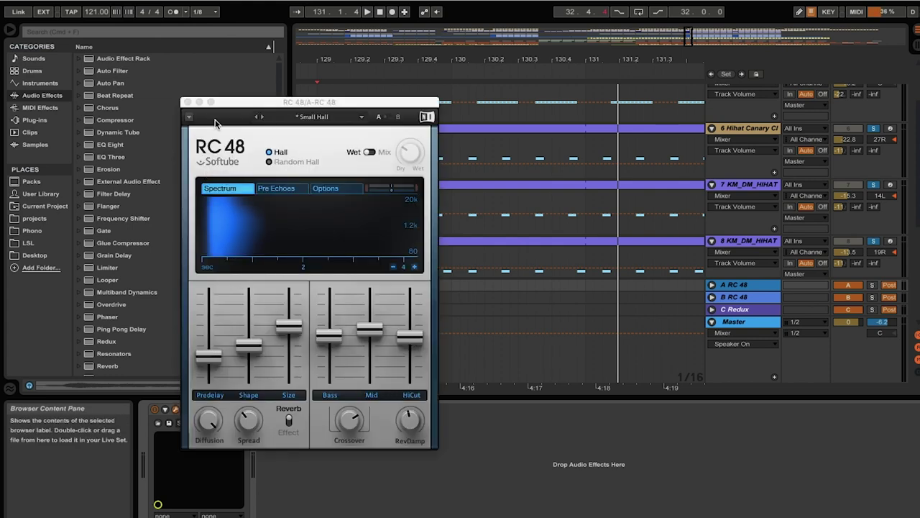
click(187, 102)
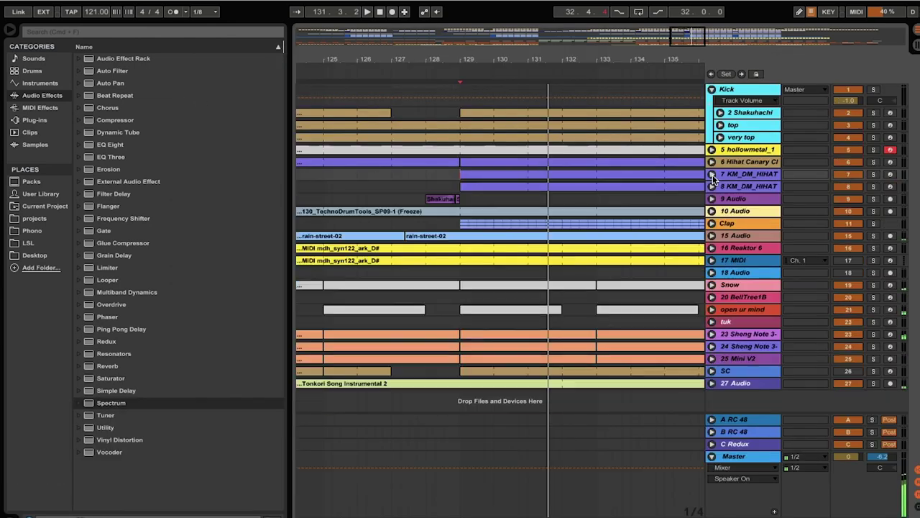
Unfold the Clap group with its three tracks, play it soloed from bar 129 and raise the system volume
click(713, 223)
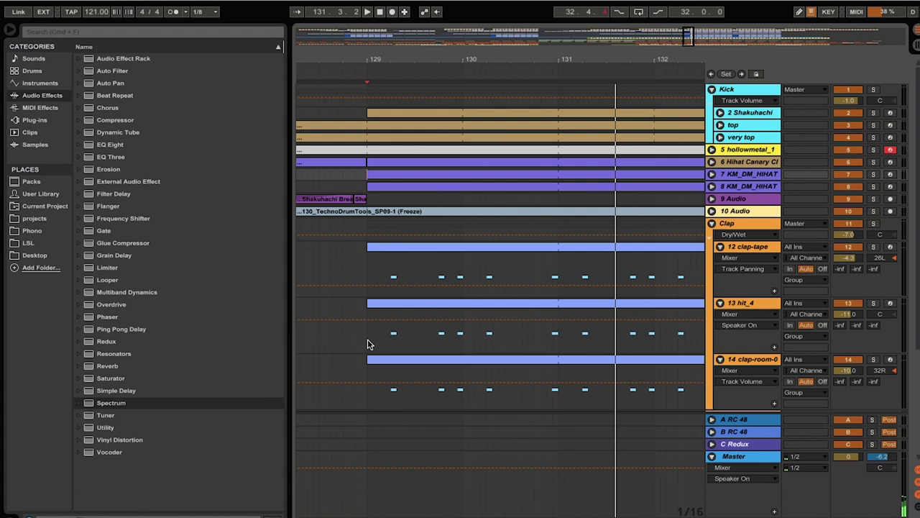
click(367, 344)
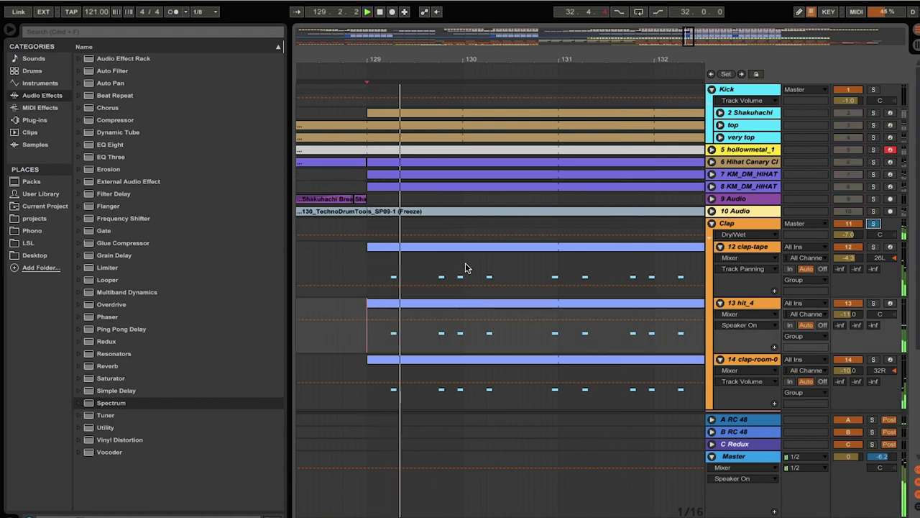
key(XF86AudioRaiseVolume)
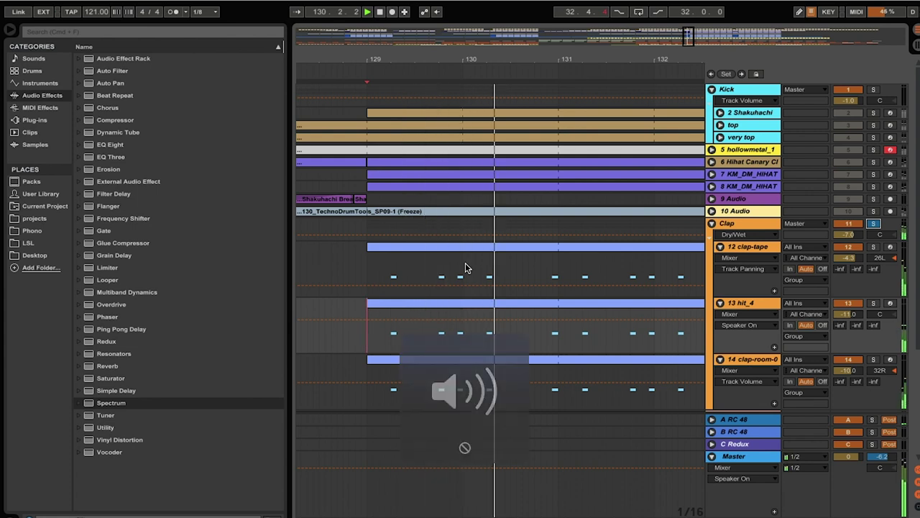
Solo the 12 clap-tape and 13 hit_4 tracks in turn during playback and examine hit_4's Simpler sample
click(874, 247)
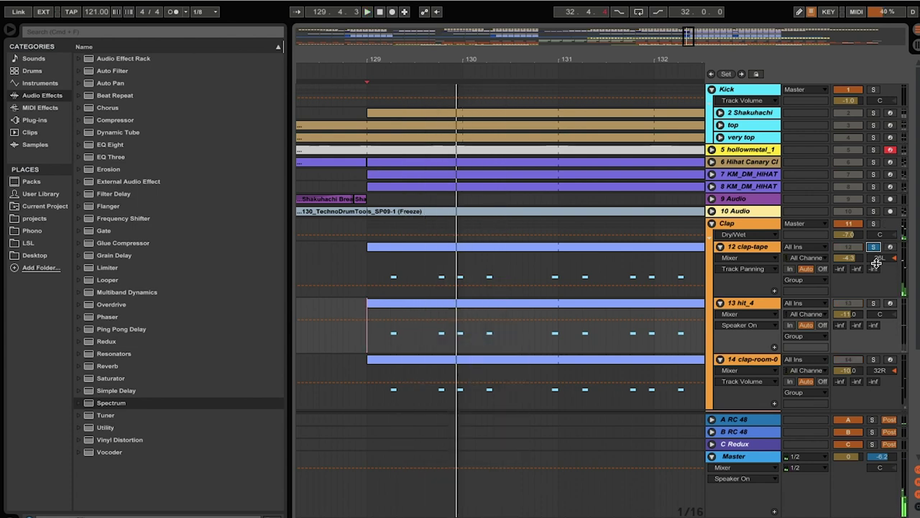
double_click(762, 251)
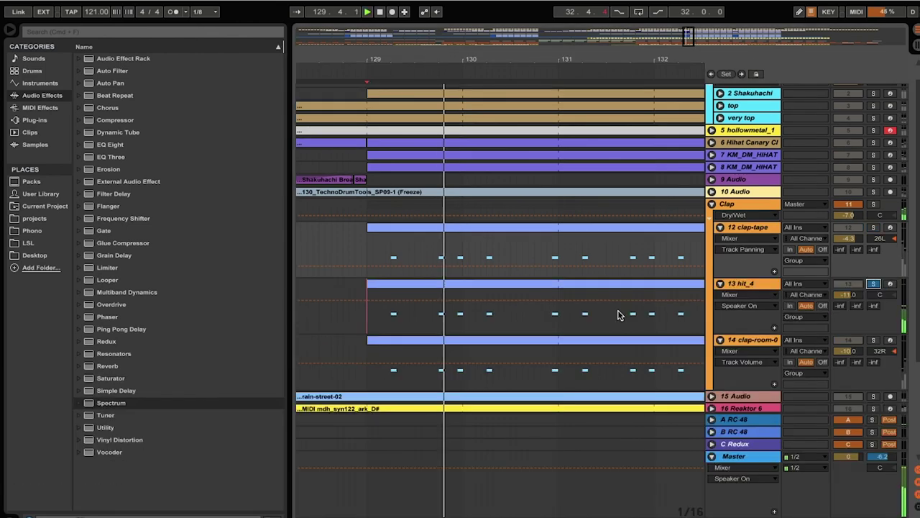
double_click(757, 285)
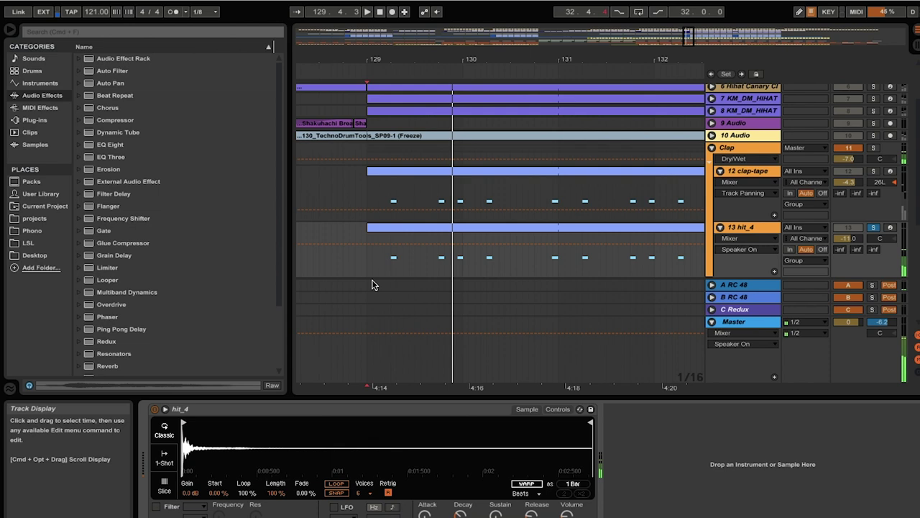
click(903, 509)
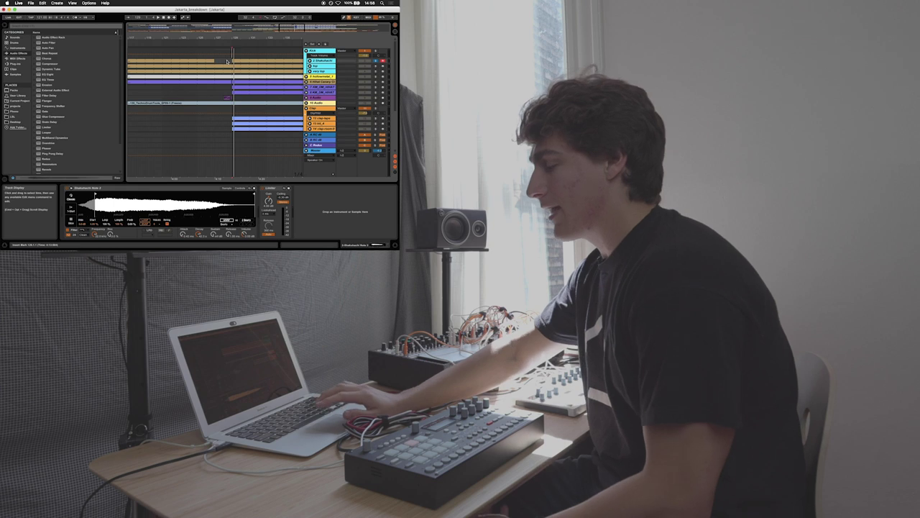
Examine the amplitude and pitch envelopes in the Shakuhachi Note 2 Simpler controls
scroll(227, 62, right, 2)
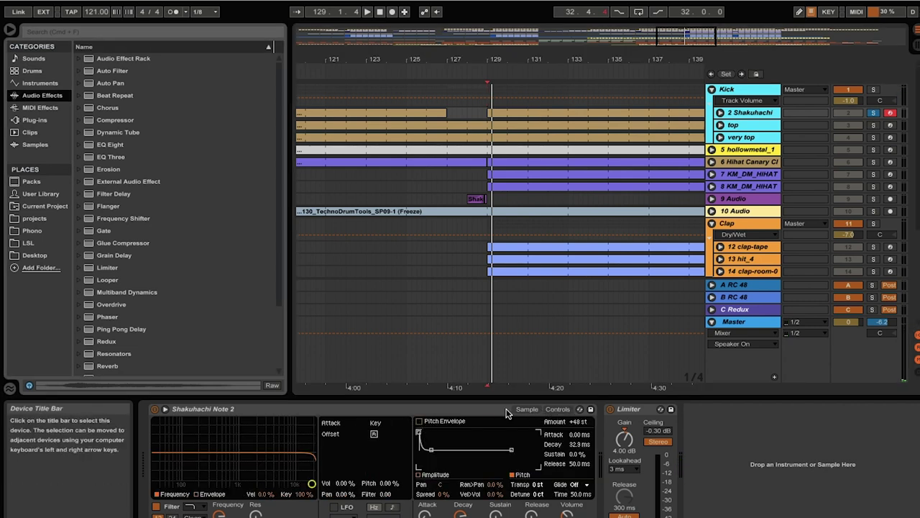
click(434, 475)
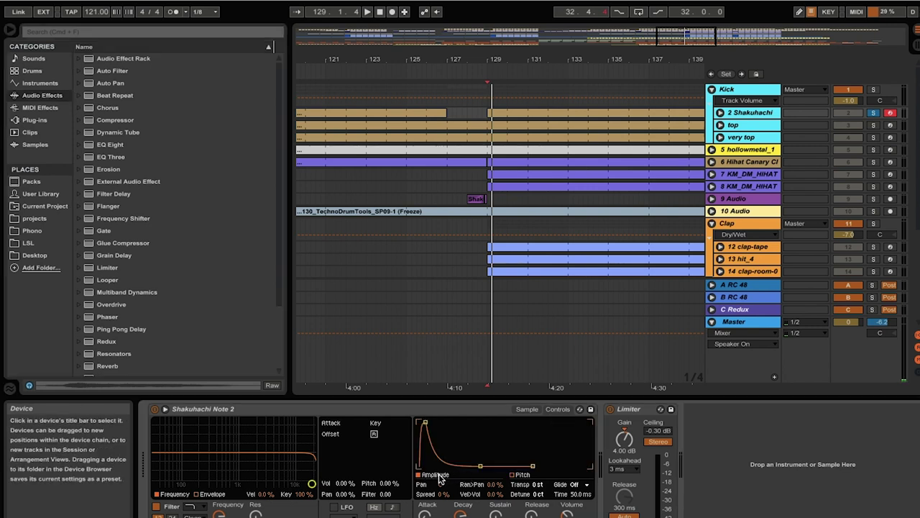
click(522, 475)
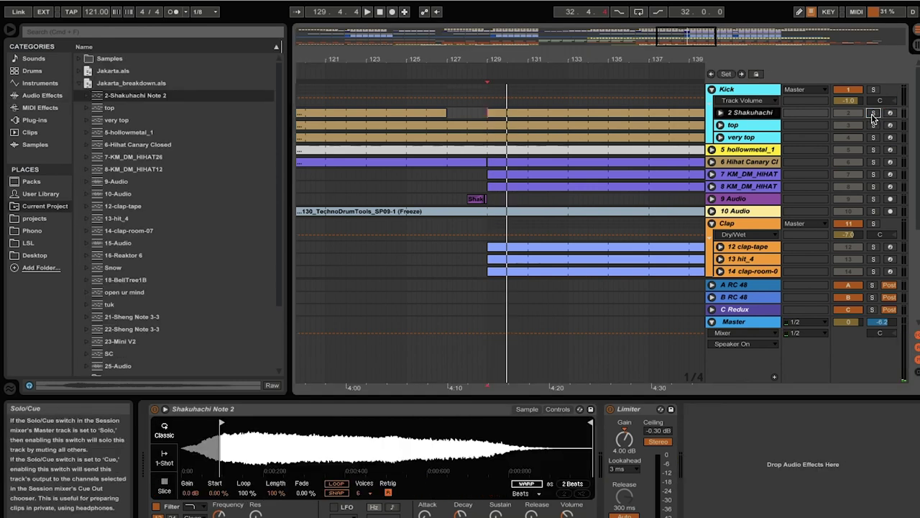
Play the 2 Shakuhachi kick layer soloed from bar 129, and unsolo it to hear it with the other tracks
key(space)
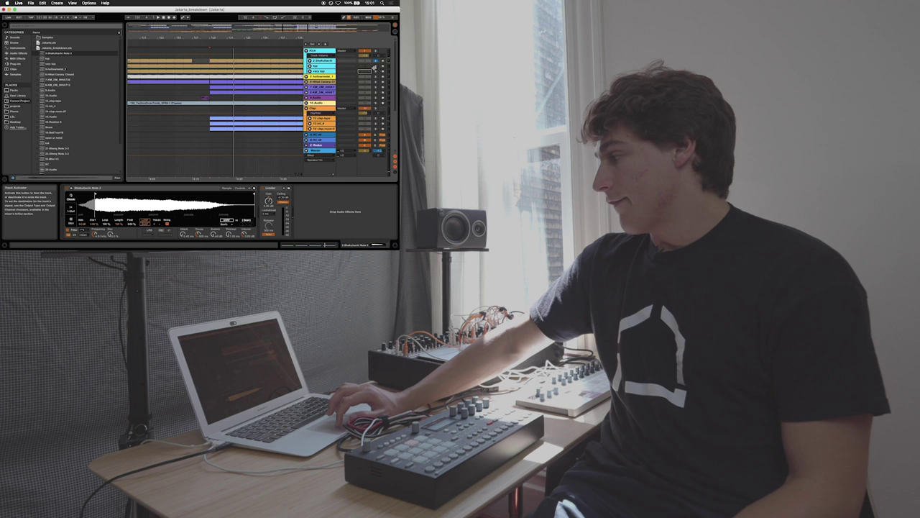
click(375, 61)
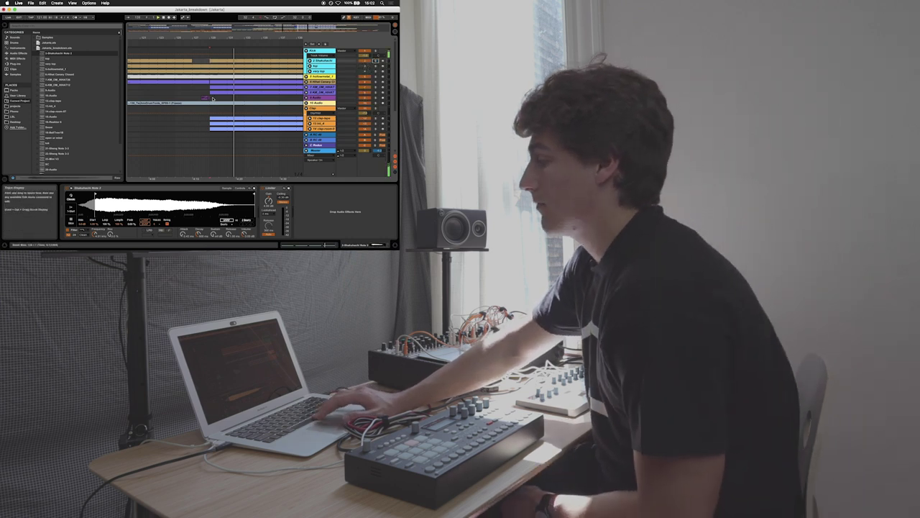
key(space)
key(space)
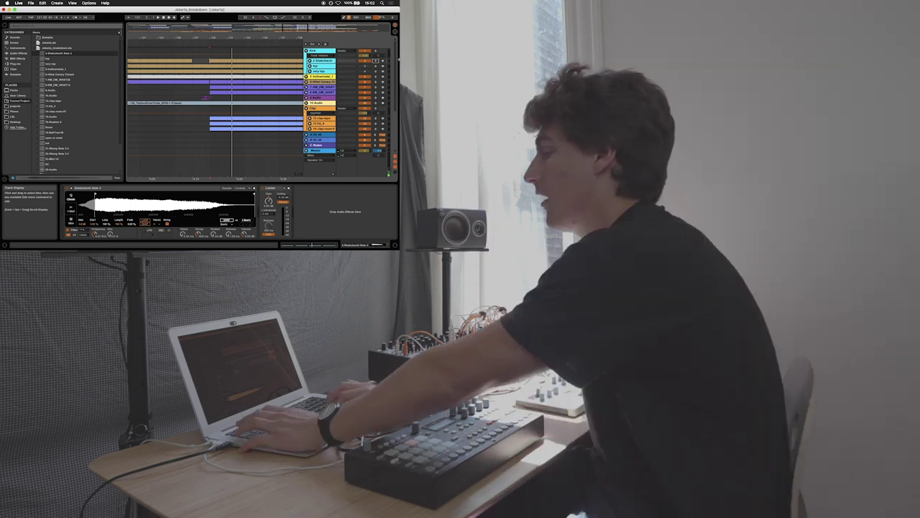
Reactivate the top kick layer, unfold its track and show its devices
click(365, 66)
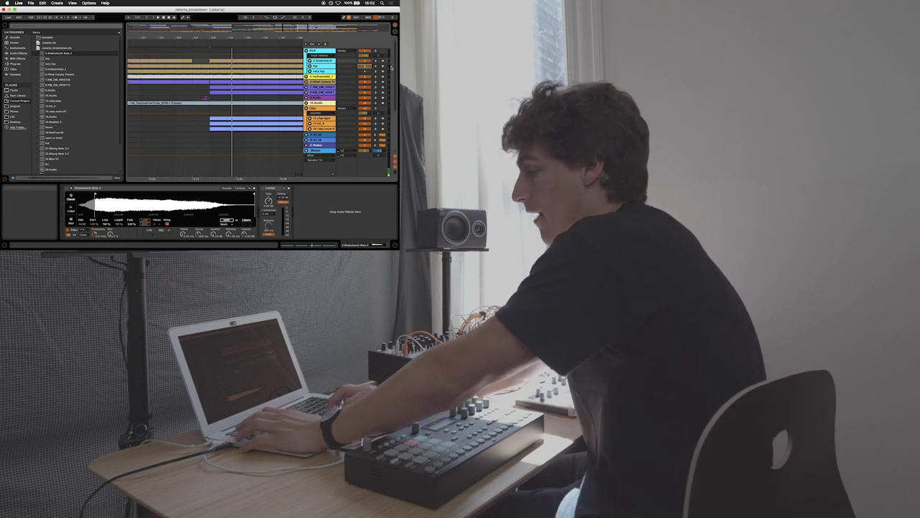
click(310, 65)
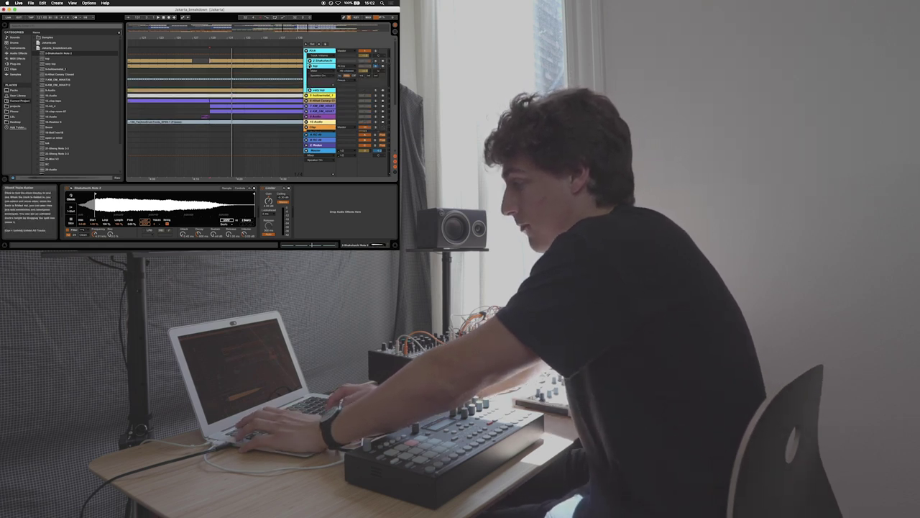
click(314, 66)
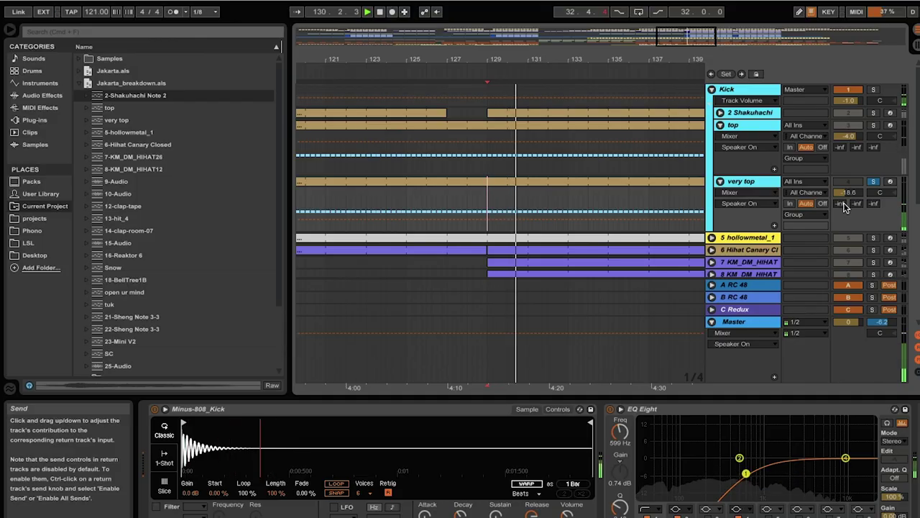
Raise the soloed very top track's volume to -5.4 dB during playback and restore it to -18.6 dB
drag(851, 196, 851, 176)
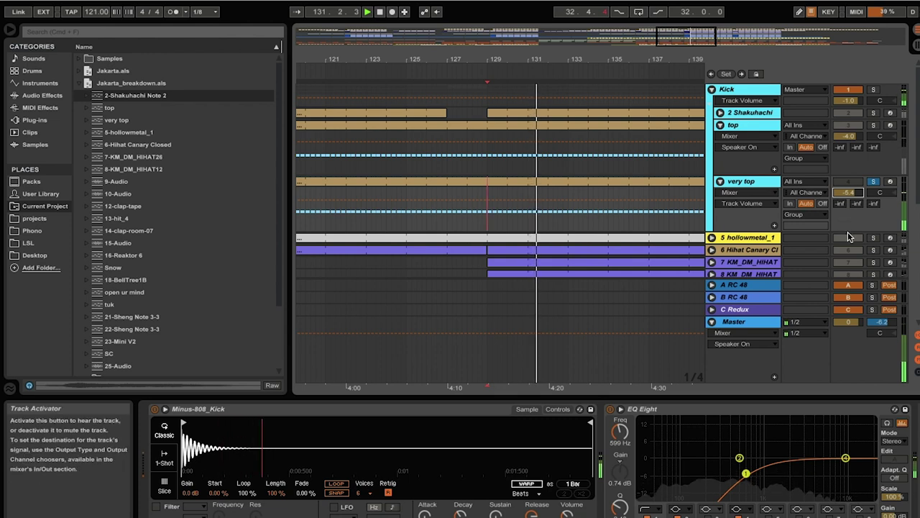
drag(852, 191, 856, 201)
key(space)
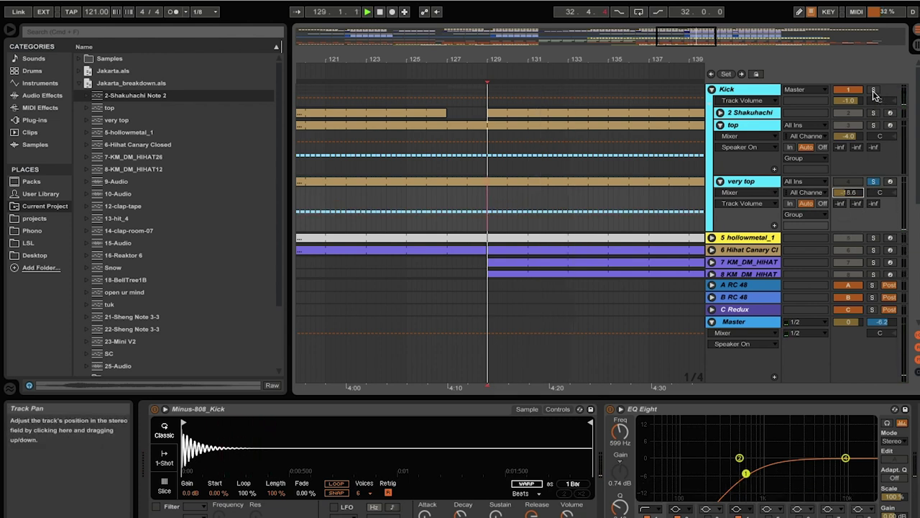
Play the soloed Kick group from bar 129 while switching the very top layer on and off, leaving it active
key(space)
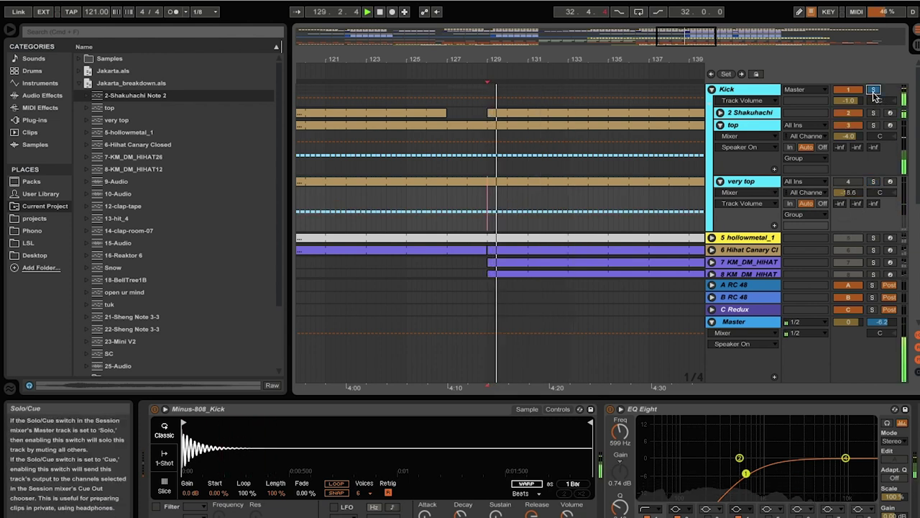
click(849, 183)
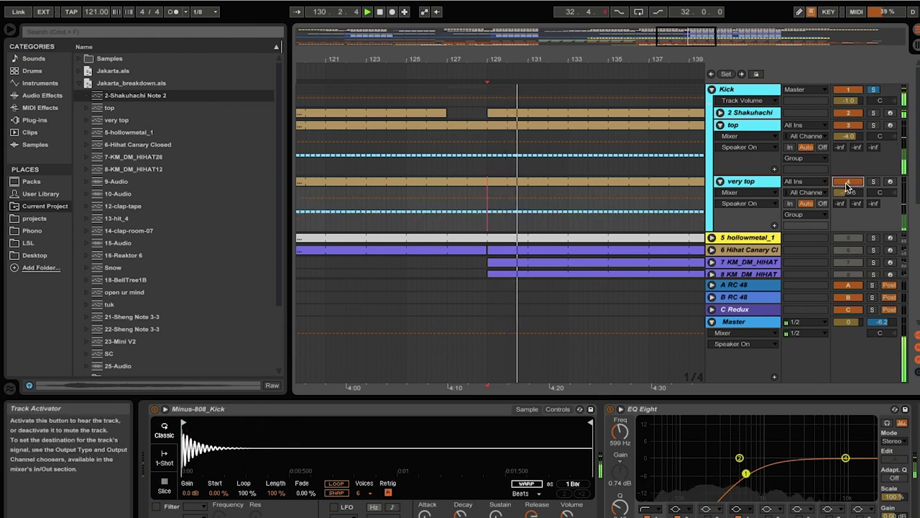
click(849, 183)
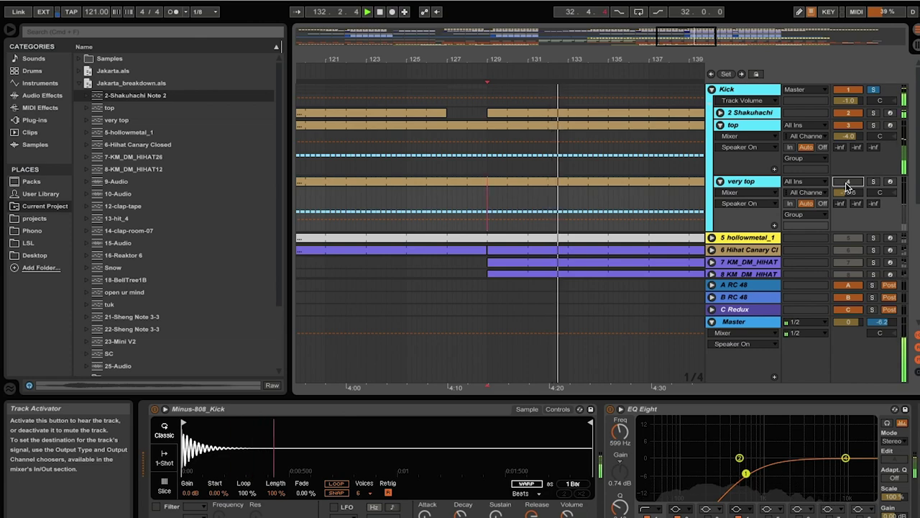
click(847, 184)
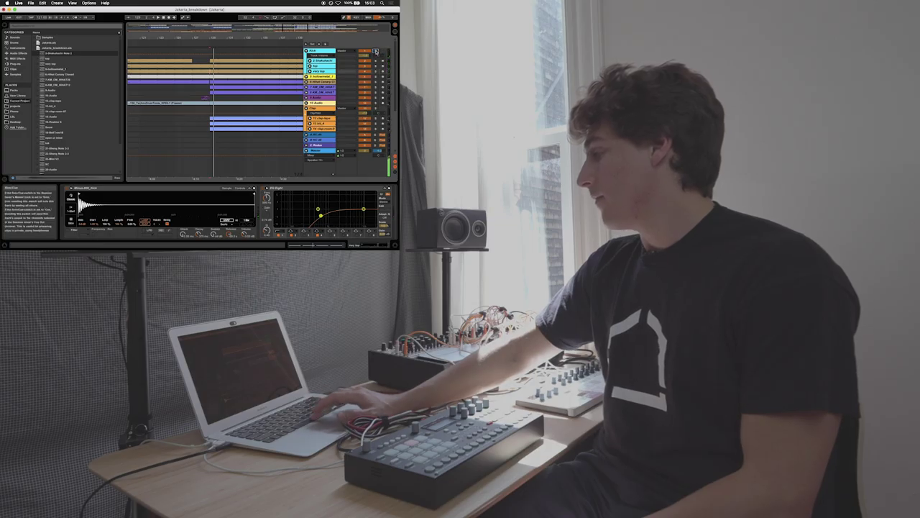
Play the soloed open ur mind track from bar 97, unfold it and examine its notes and device chain
scroll(271, 101, down, 5)
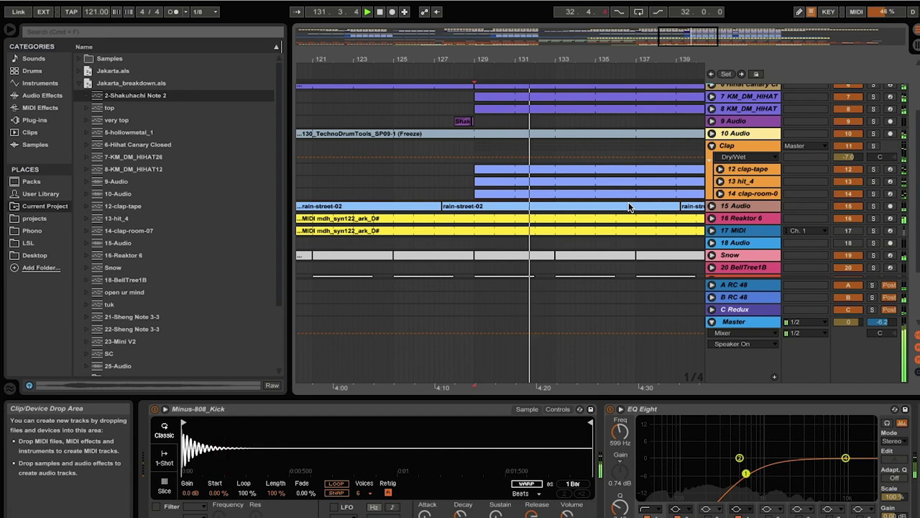
scroll(628, 207, down, 5)
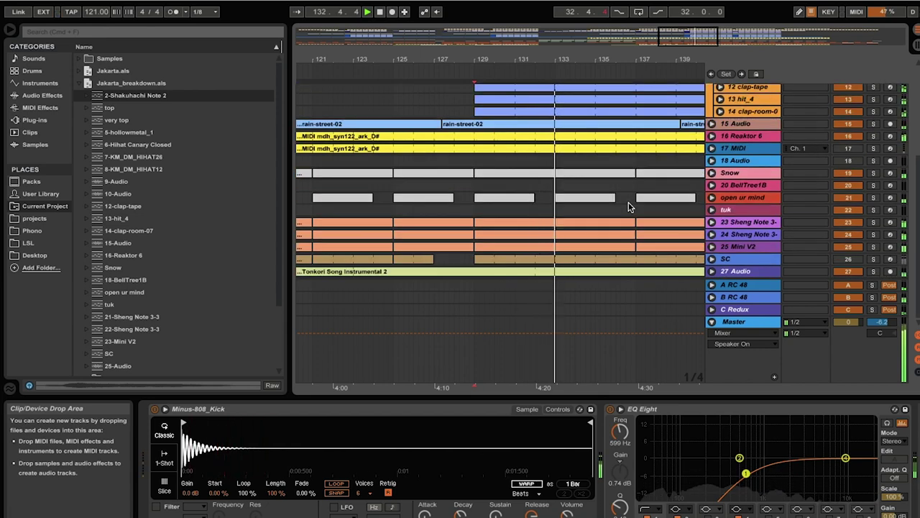
scroll(628, 207, up, 5)
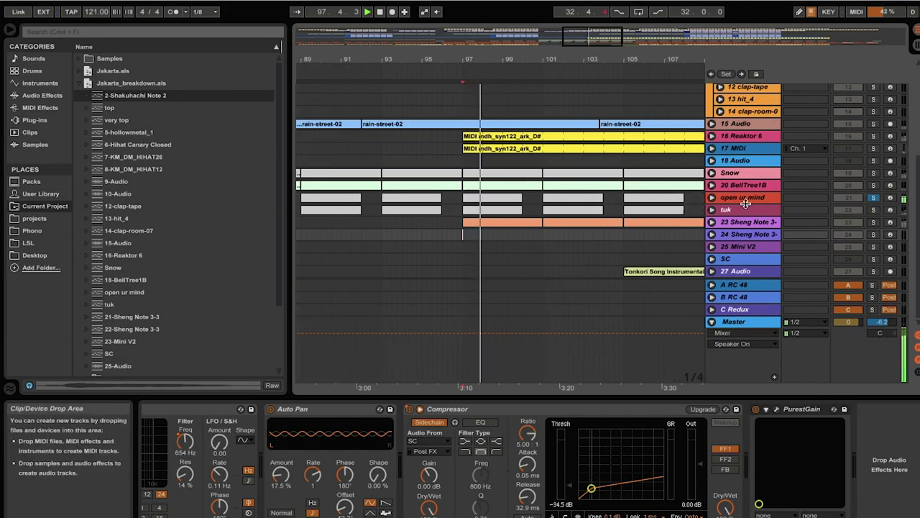
click(710, 197)
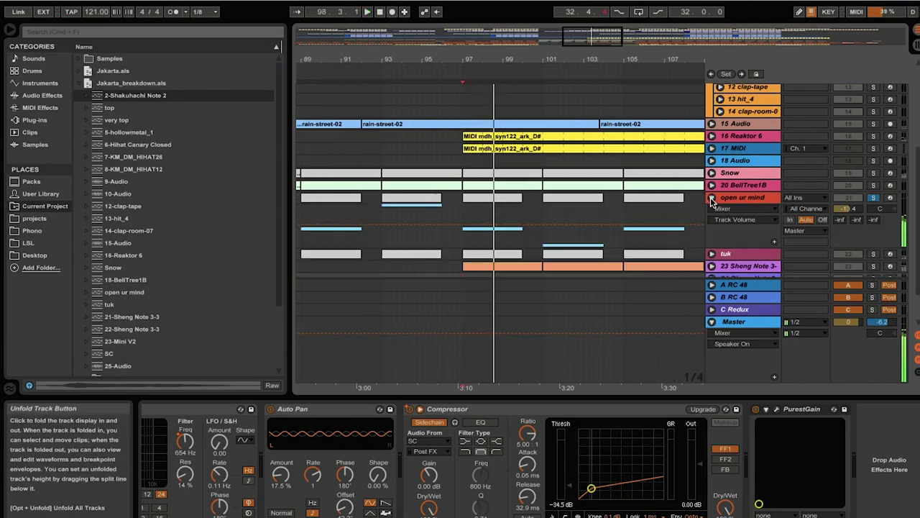
click(735, 202)
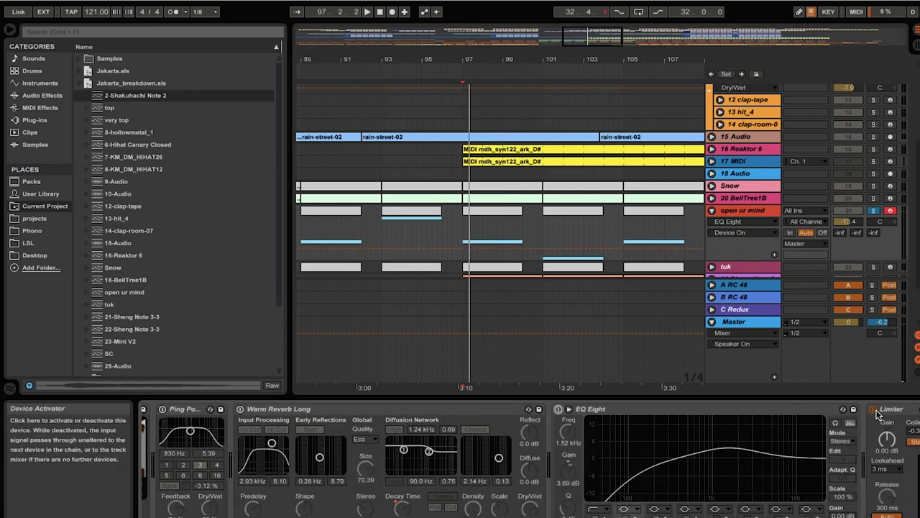
Preview 124_D_OpenYourMind_SP01.wav among the project's imported samples and in the processed Crop folder, and collapse those folders
click(42, 95)
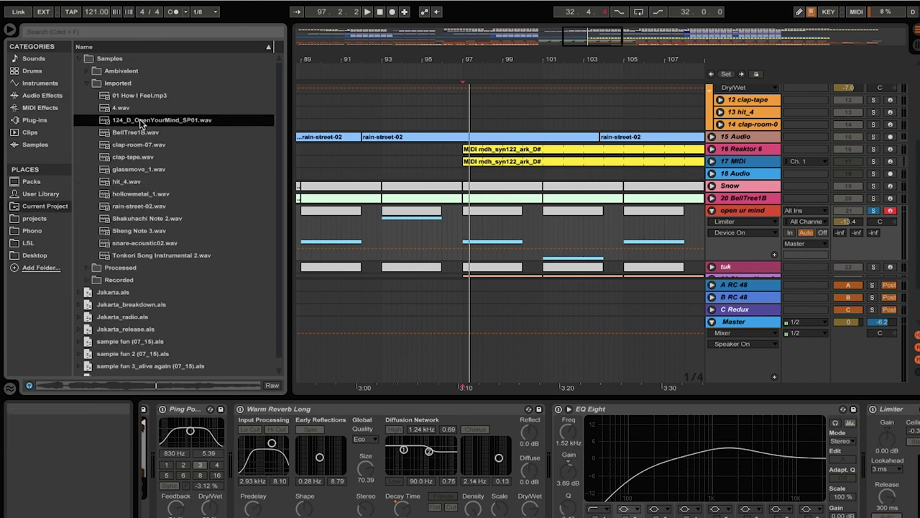
click(88, 84)
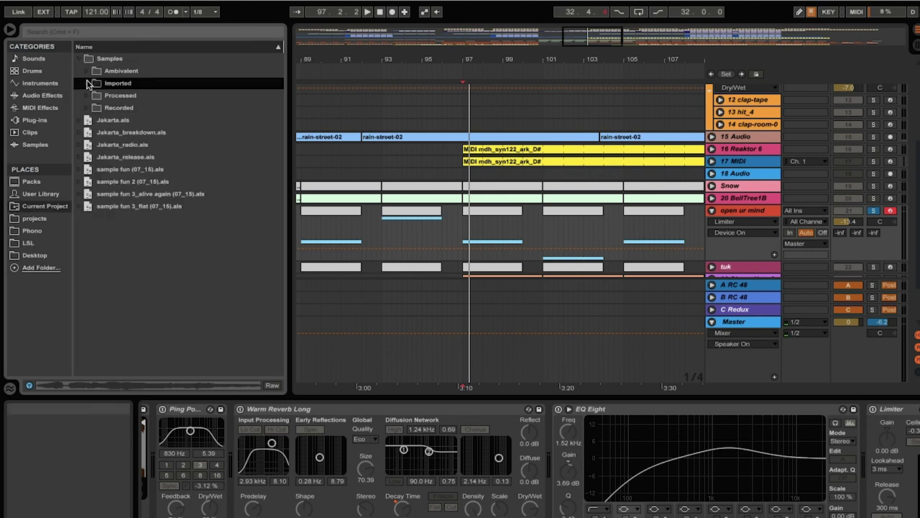
click(87, 96)
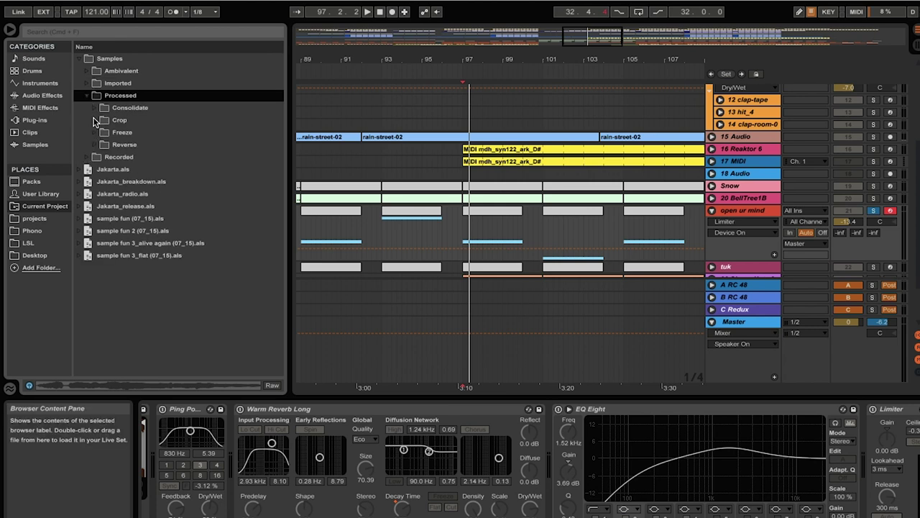
click(95, 120)
click(136, 133)
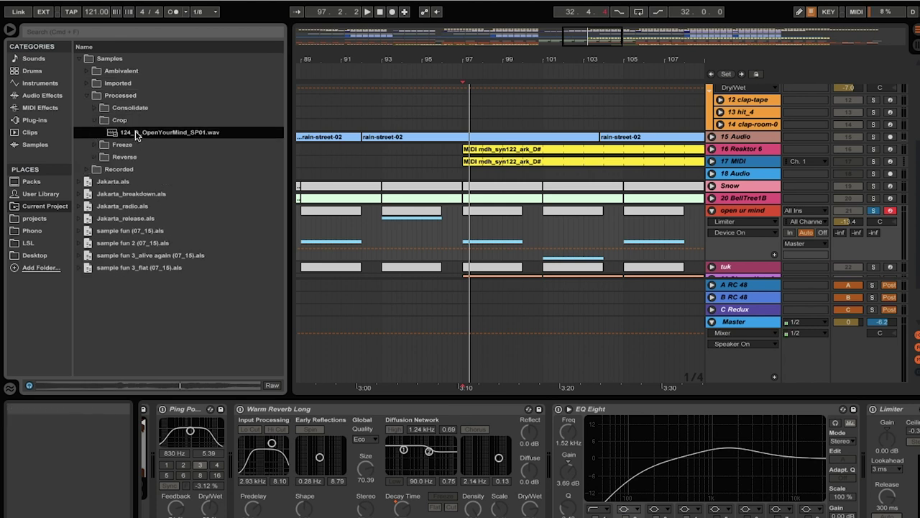
key(space)
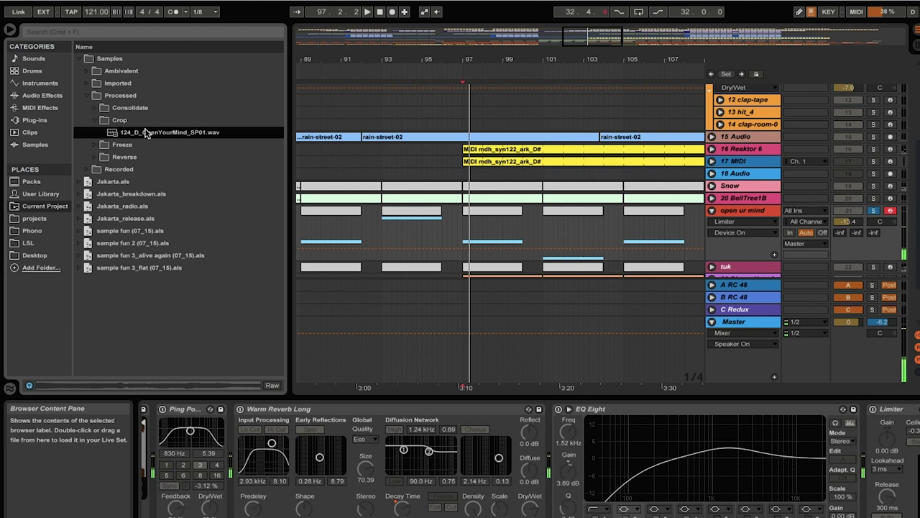
click(95, 119)
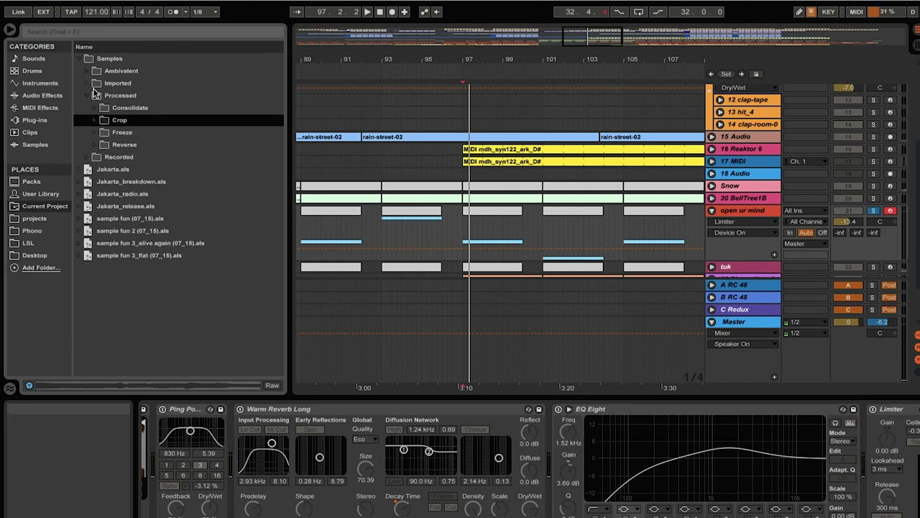
click(87, 95)
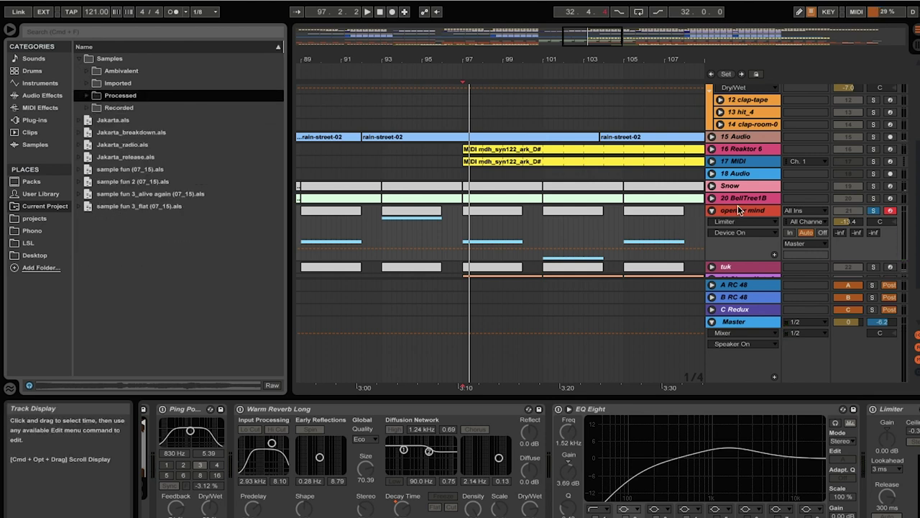
Play the soloed open ur mind track from just before bar 97 with its effects switched off
click(457, 230)
key(space)
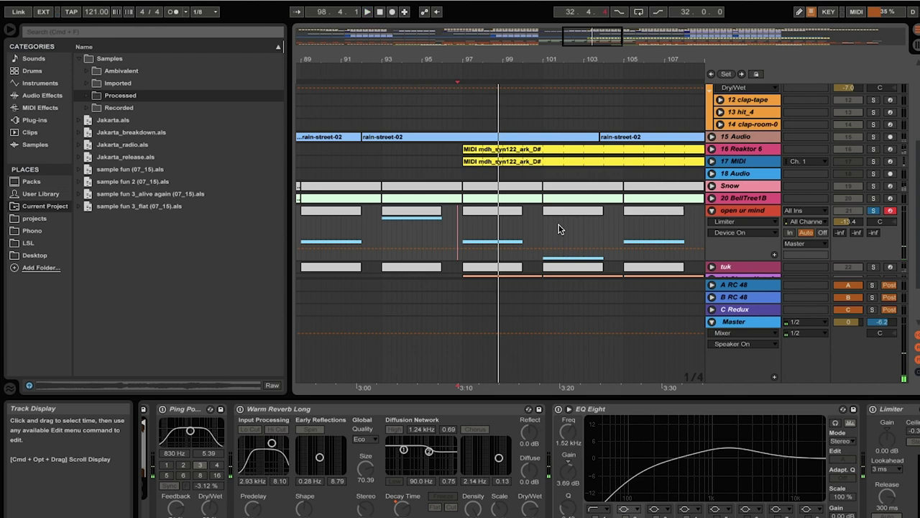
key(space)
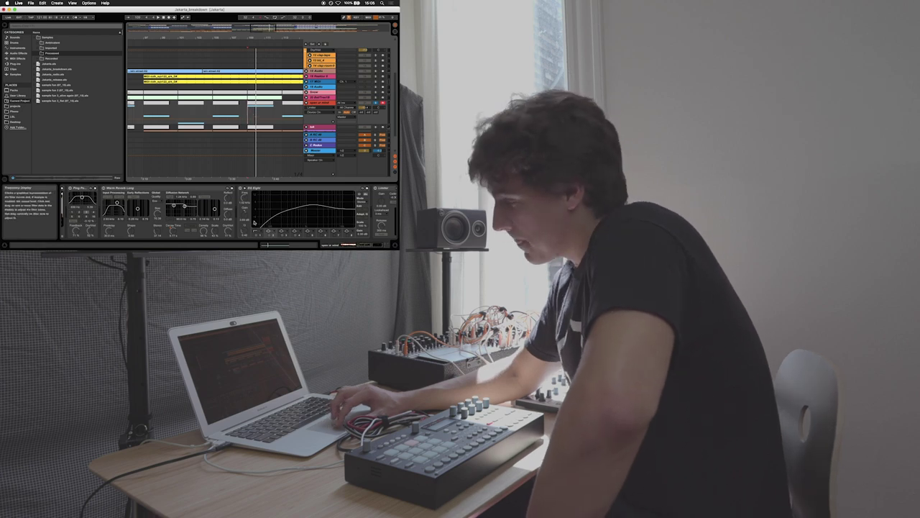
Reactivate the Ping Pong Delay, Warm Reverb Long, EQ Eight and Limiter on the open ur mind track
scroll(254, 222, left, 5)
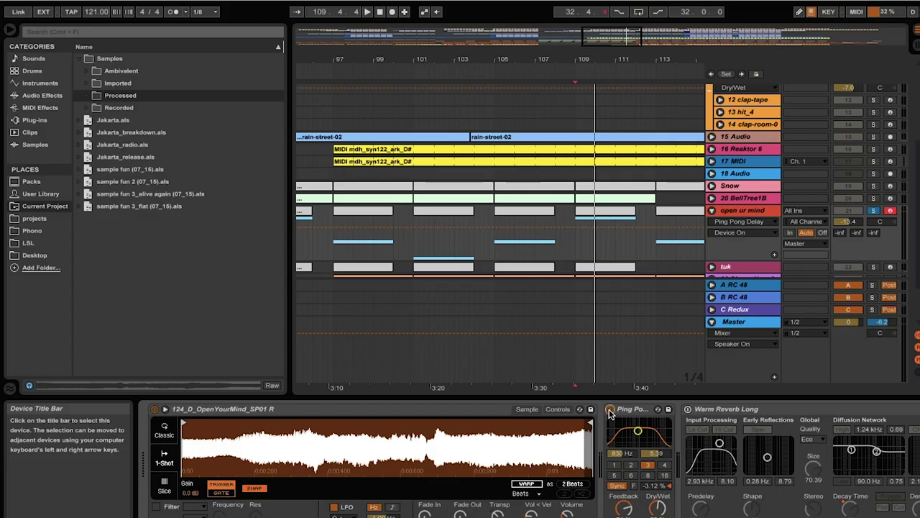
click(689, 409)
click(689, 409)
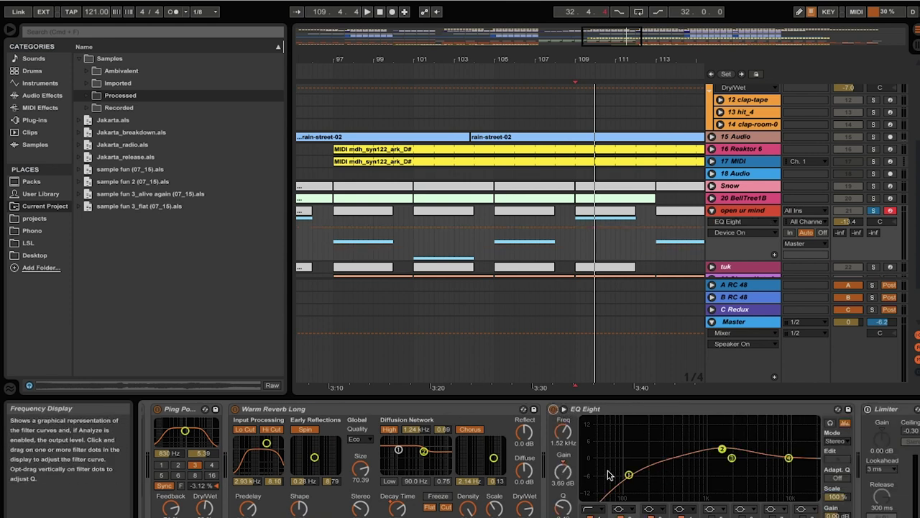
scroll(615, 473, right, 3)
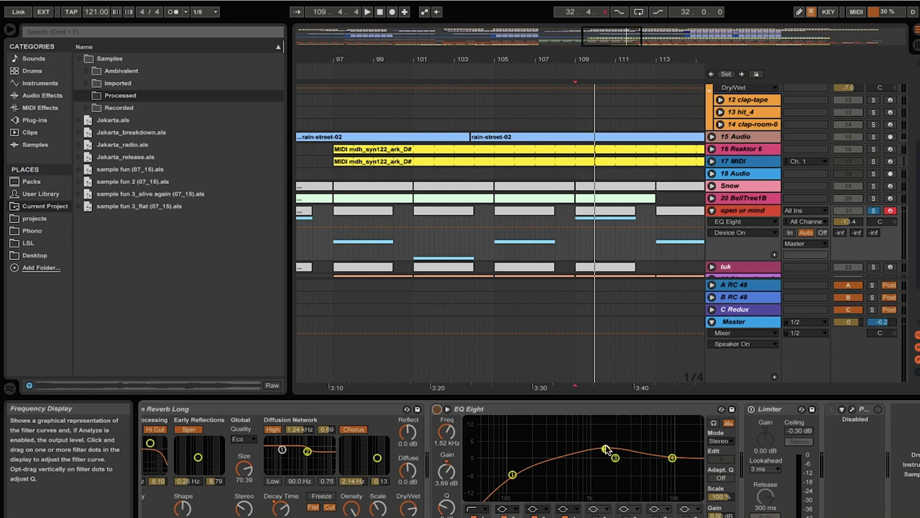
click(752, 410)
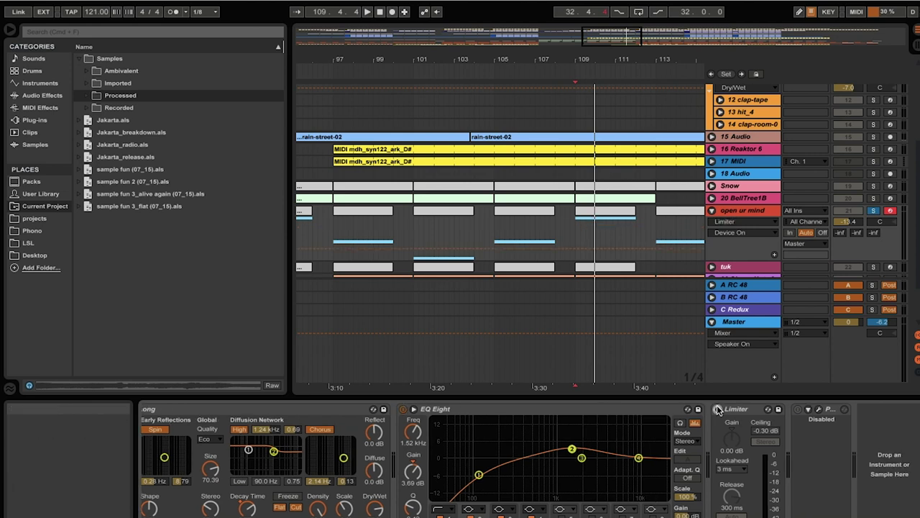
Play the soloed open ur mind track with its effects on, restarting from around bar 105 and from bar 101
key(space)
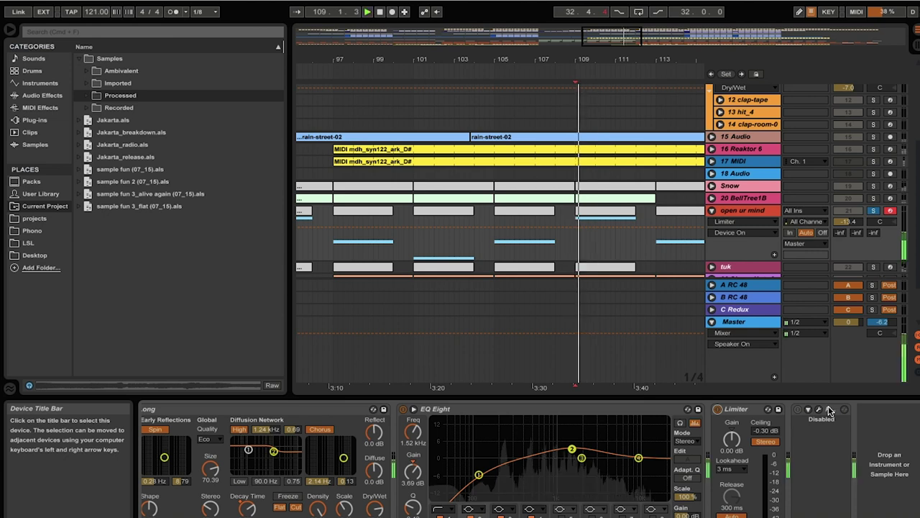
click(490, 250)
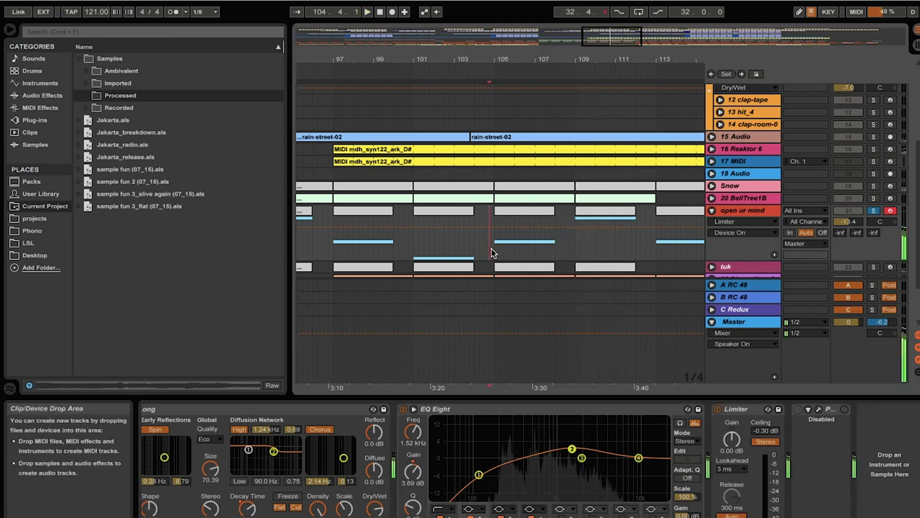
click(498, 250)
key(space)
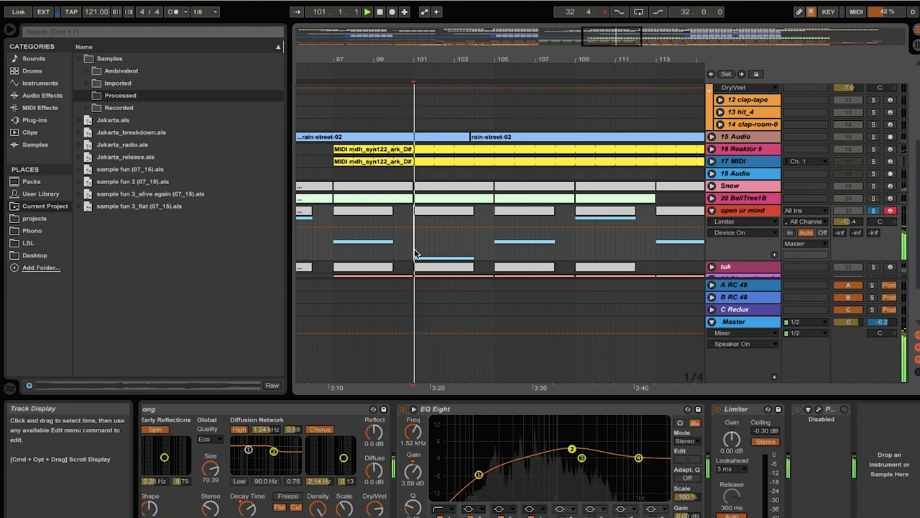
drag(421, 60, 420, 54)
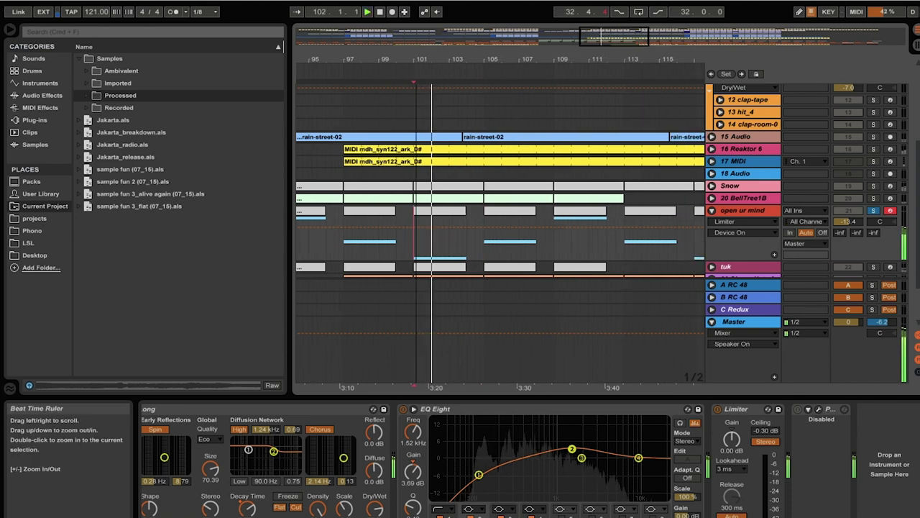